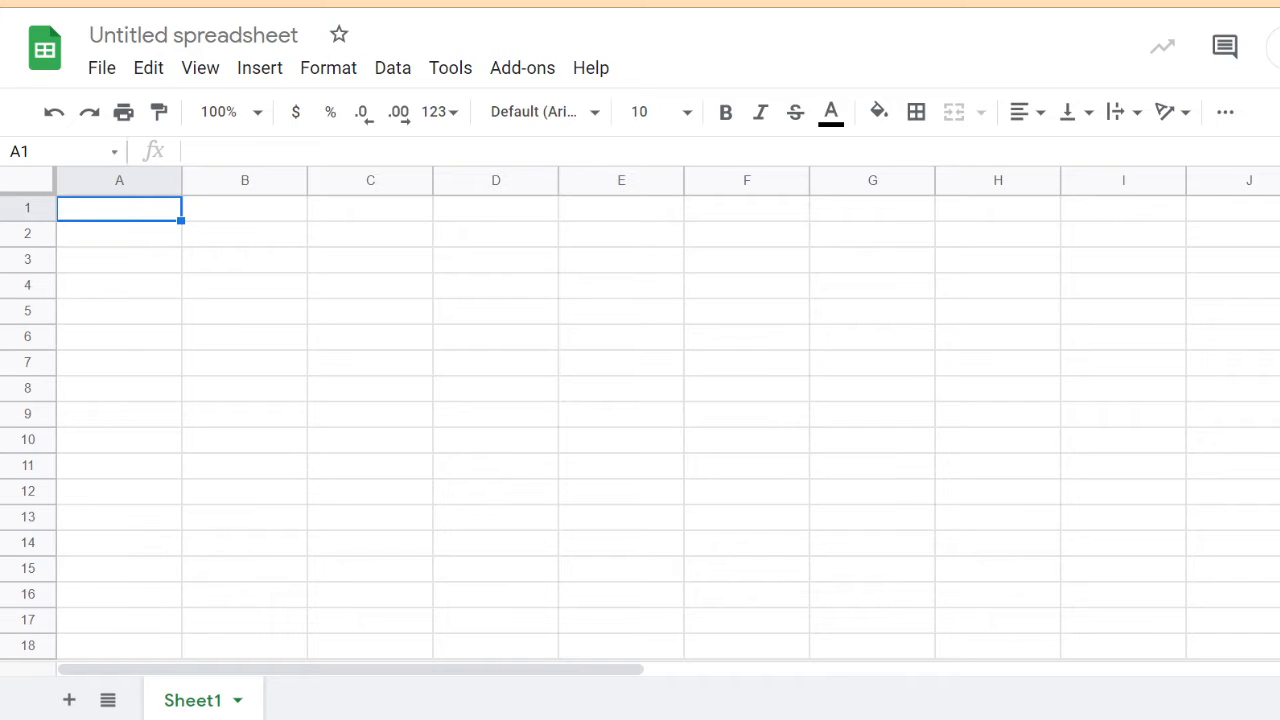
{"action": "left_click", "coordinate": [169, 265]}
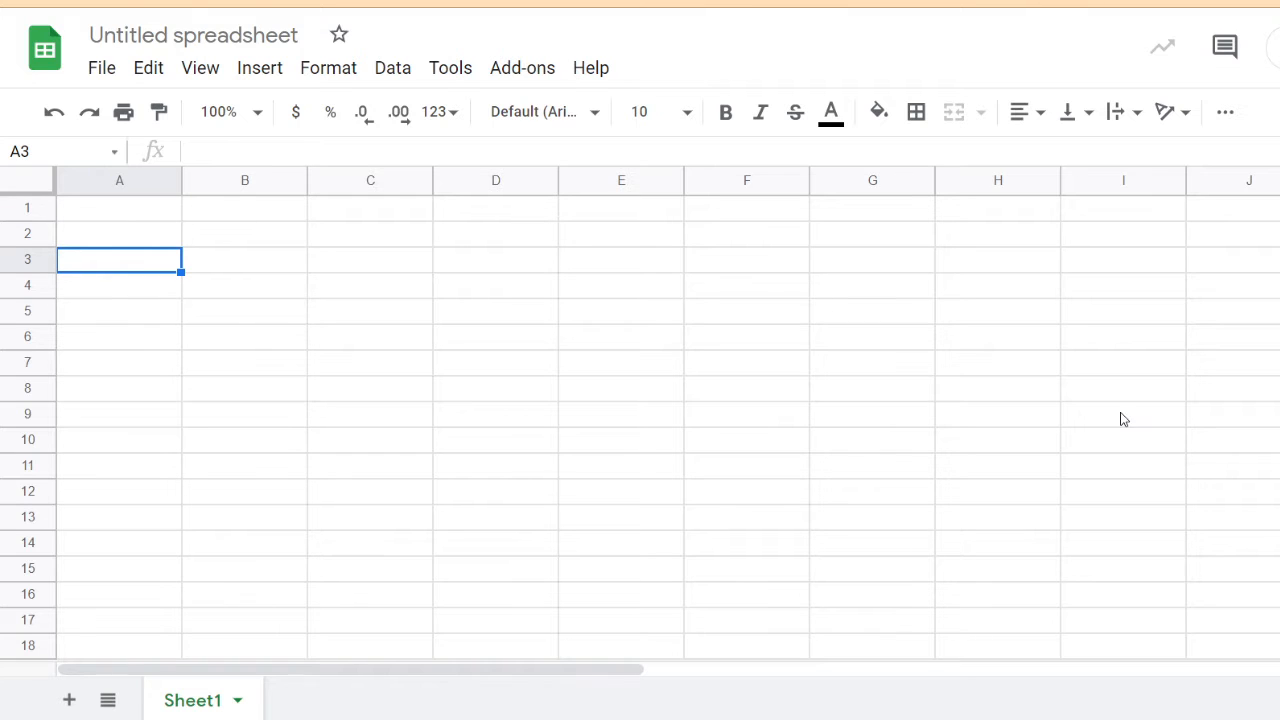
{"action": "left_click", "coordinate": [232, 244]}
{"action": "left_click", "coordinate": [636, 244]}
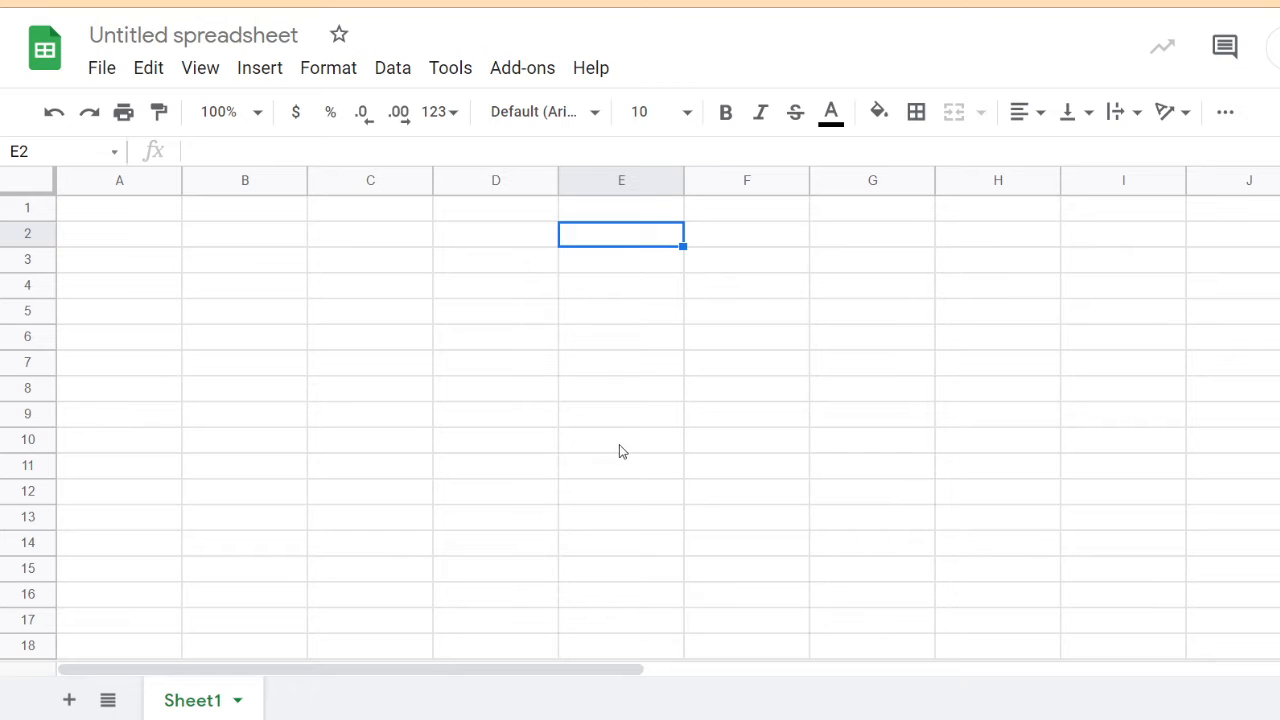
{"action": "left_click", "coordinate": [615, 451]}
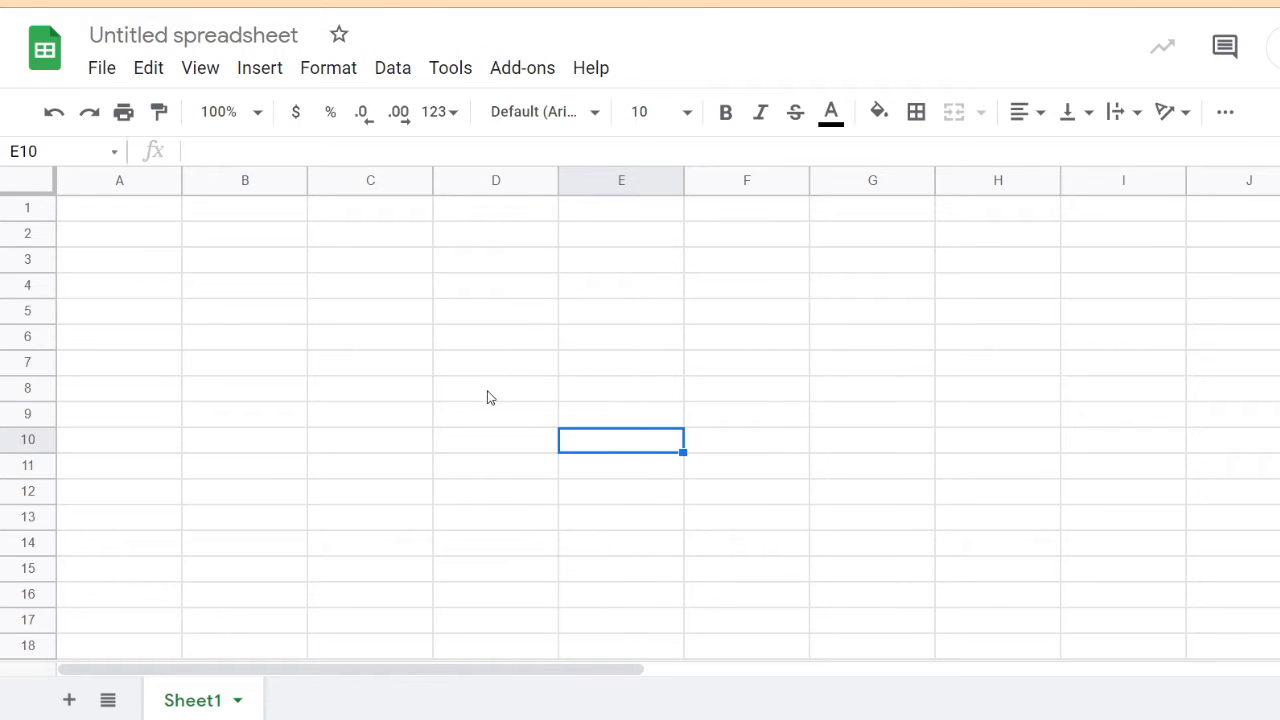
{"action": "left_click", "coordinate": [368, 306]}
{"action": "left_click", "coordinate": [166, 397]}
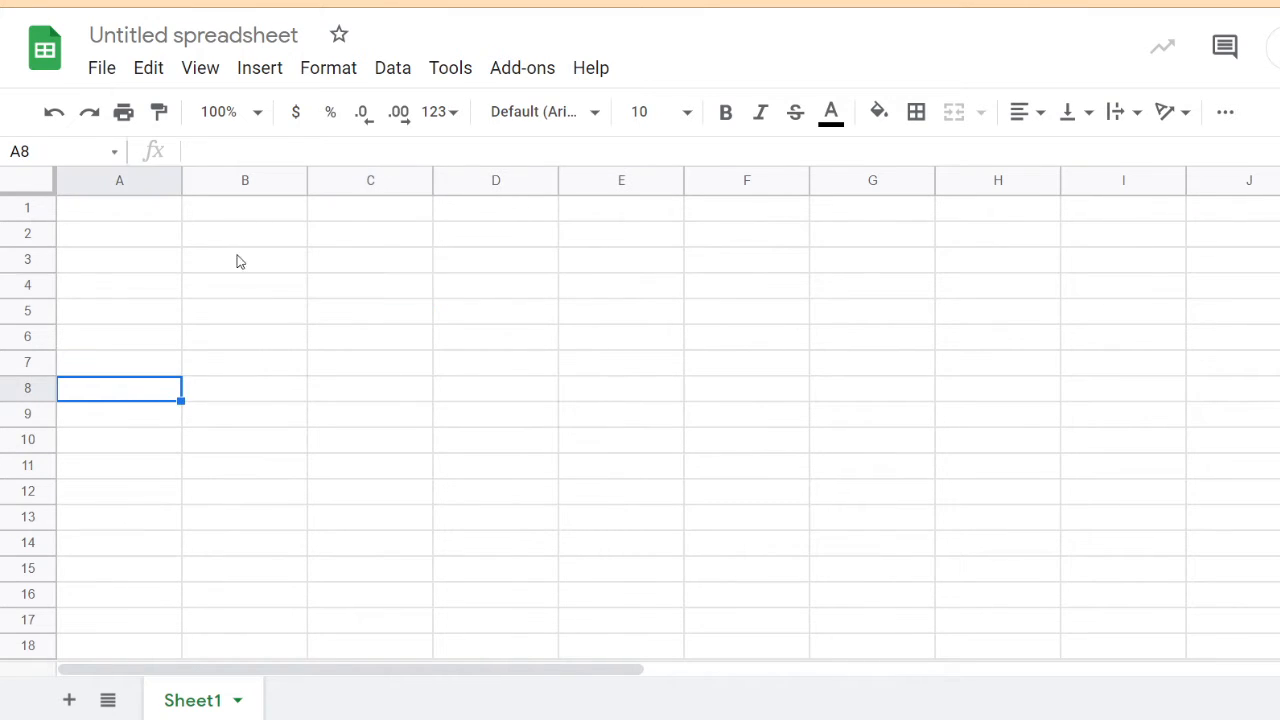
{"action": "left_click", "coordinate": [252, 236]}
{"action": "left_click", "coordinate": [337, 245]}
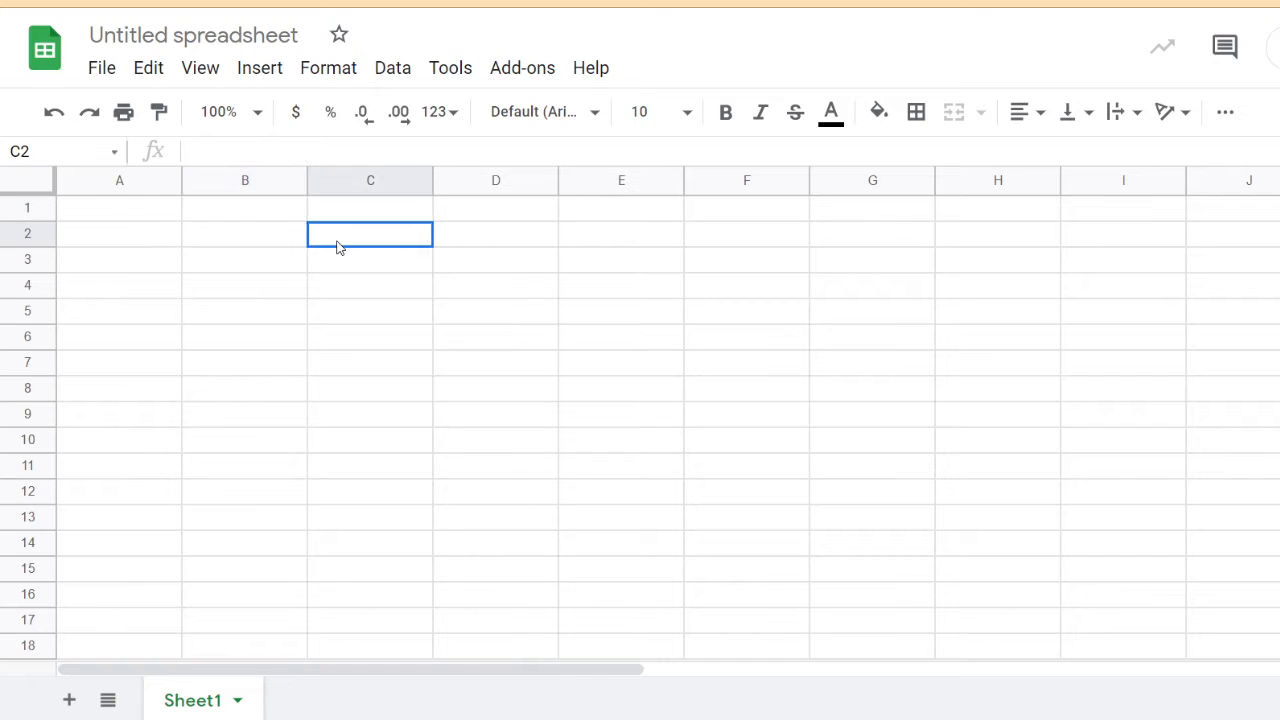
{"action": "left_click", "coordinate": [155, 247]}
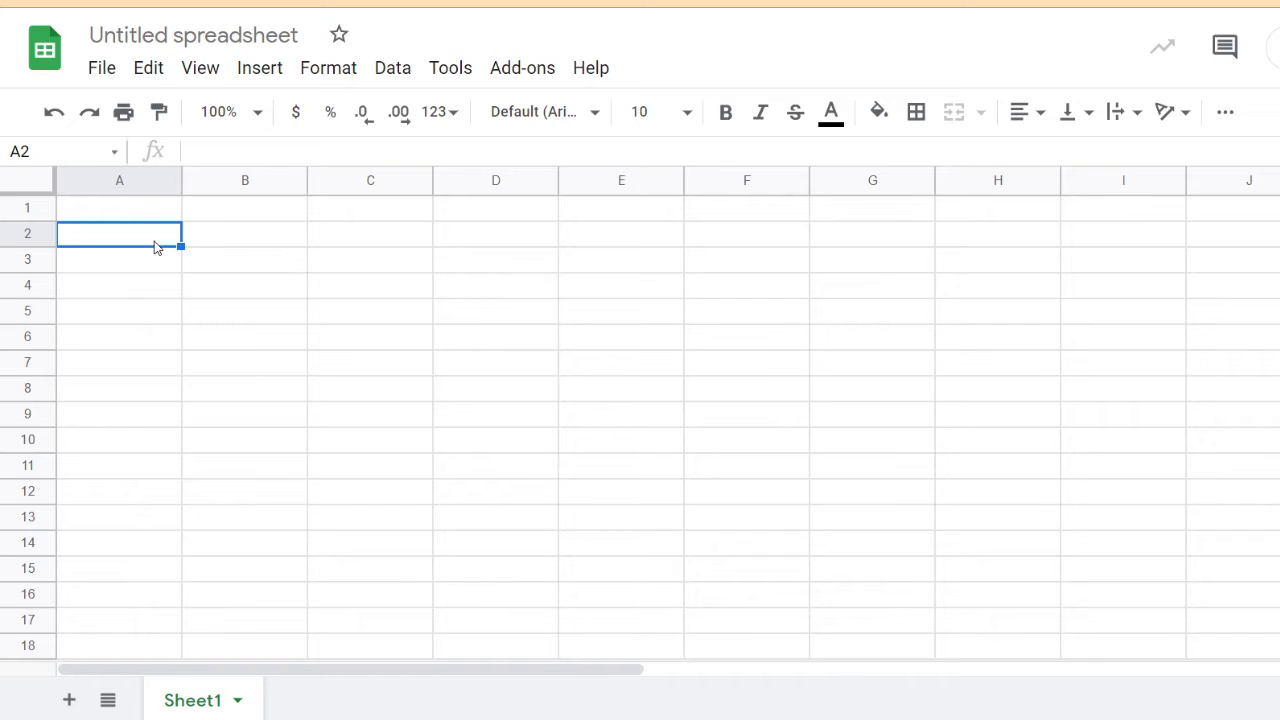
{"action": "left_click", "coordinate": [212, 240]}
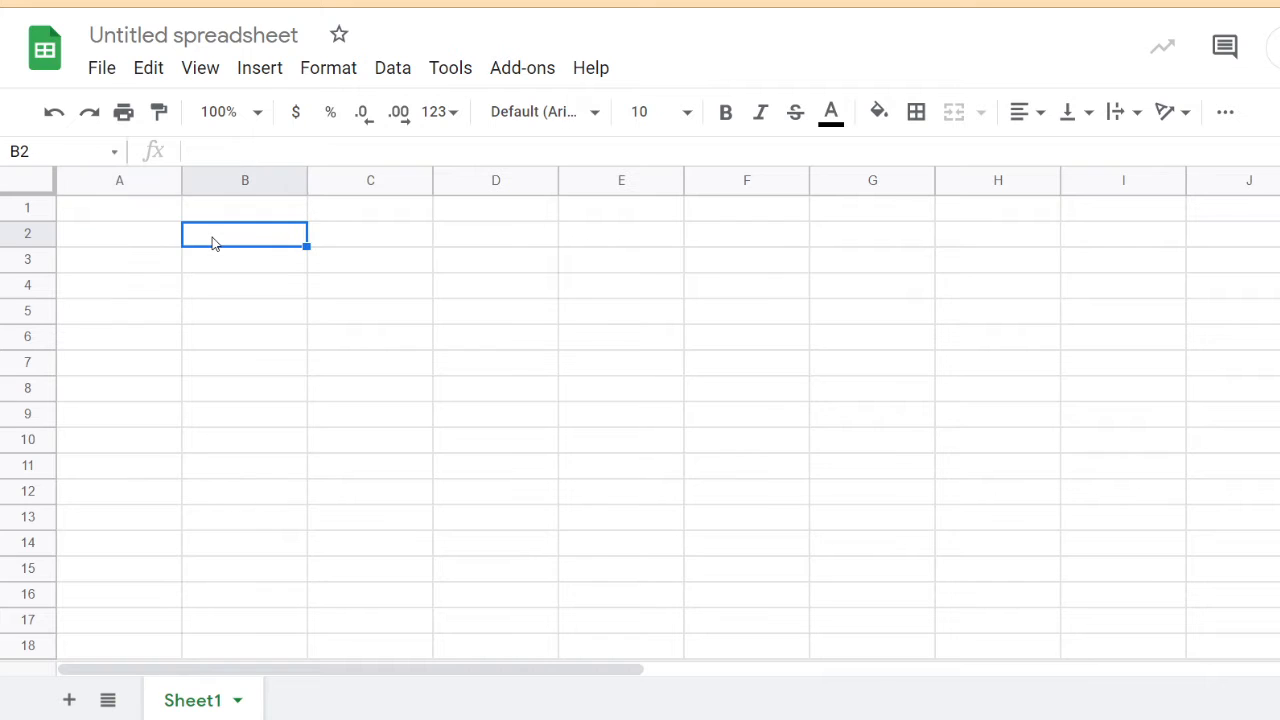
{"action": "left_click", "coordinate": [146, 260]}
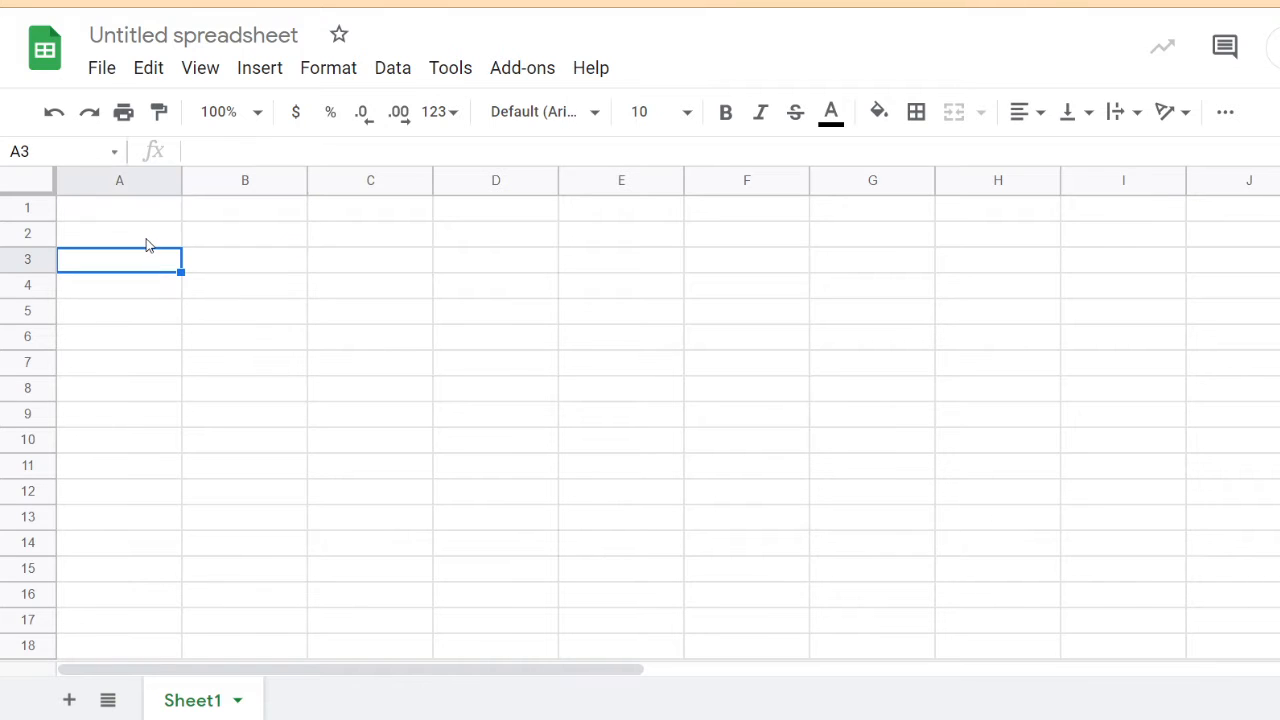
- Enter the column heading "Strands of Spaghetti" in cell A2
{"action": "left_click", "coordinate": [146, 243]}
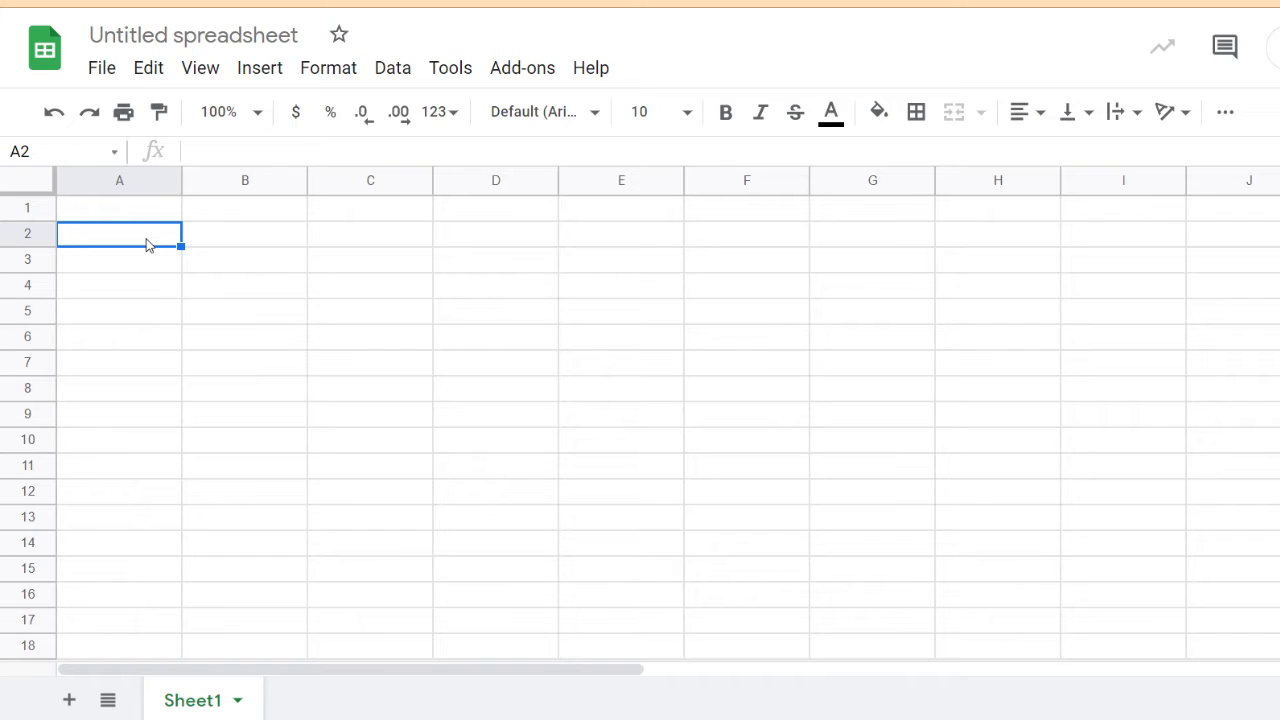
{"action": "type", "text": "Strands"}
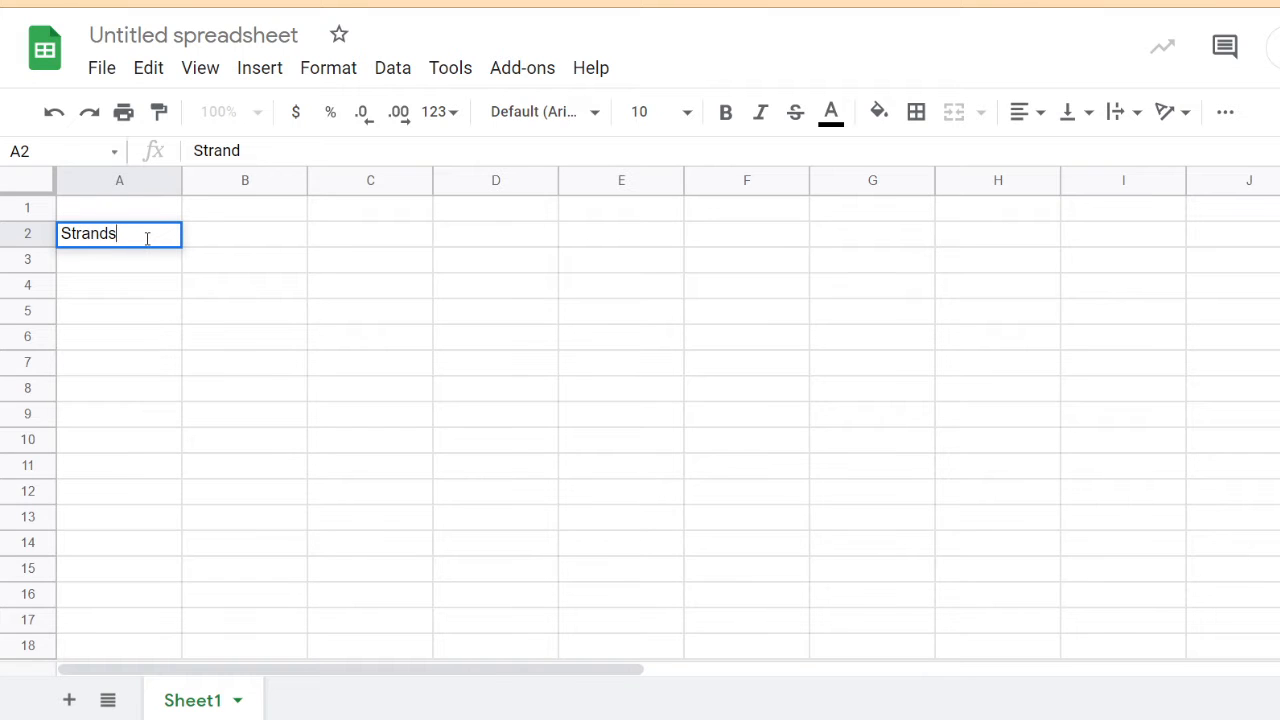
{"action": "type", "text": " of Spag"}
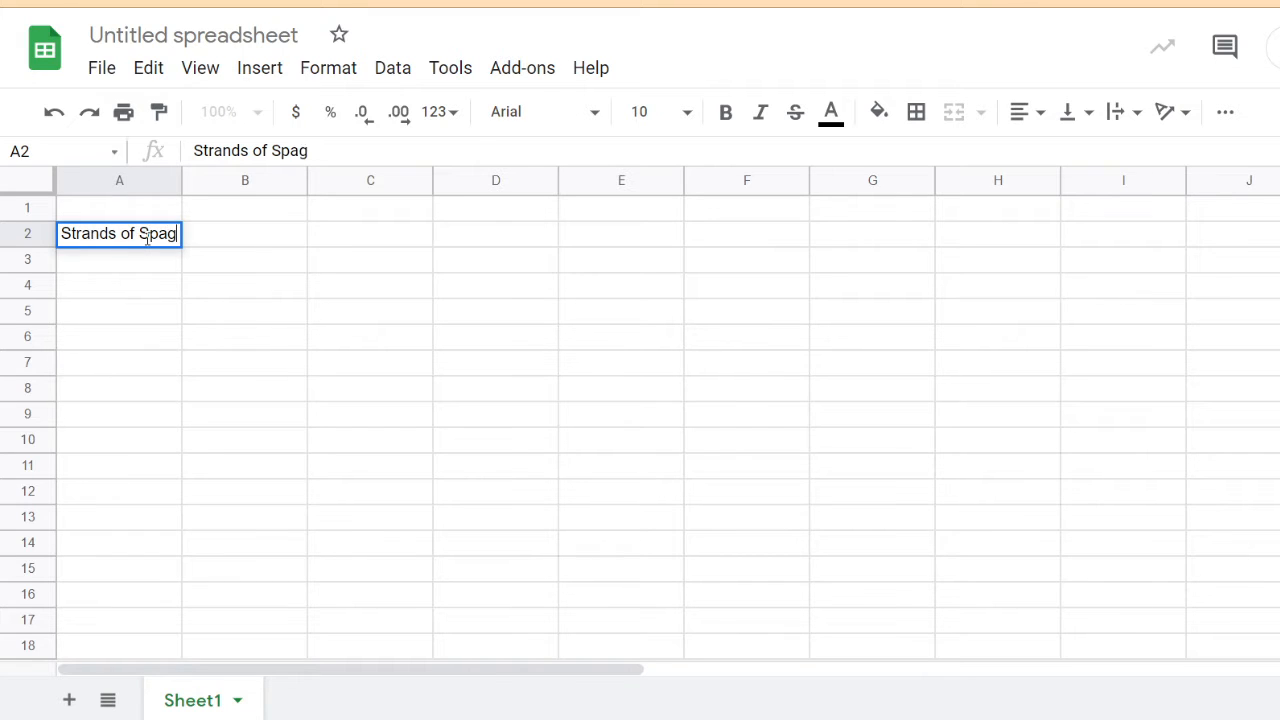
{"action": "type", "text": "hettie"}
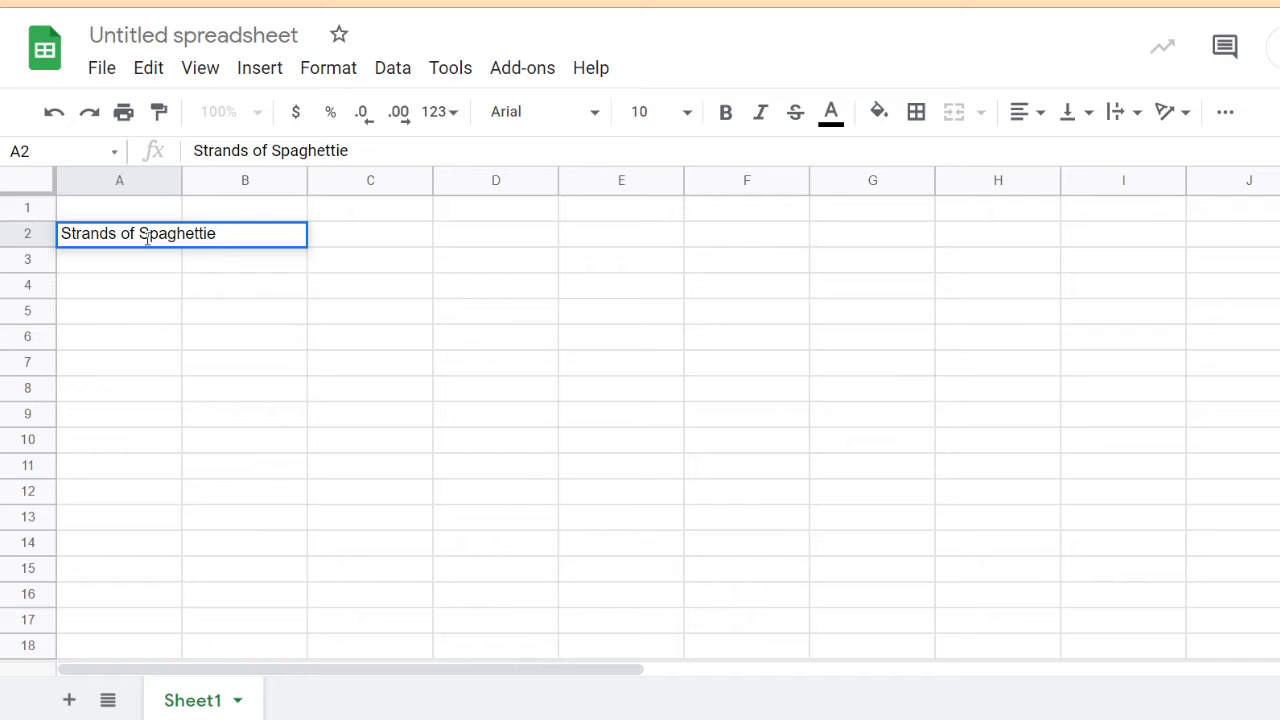
{"action": "key", "text": "BackSpace"}
{"action": "left_click", "coordinate": [224, 266]}
{"action": "left_click", "coordinate": [165, 242]}
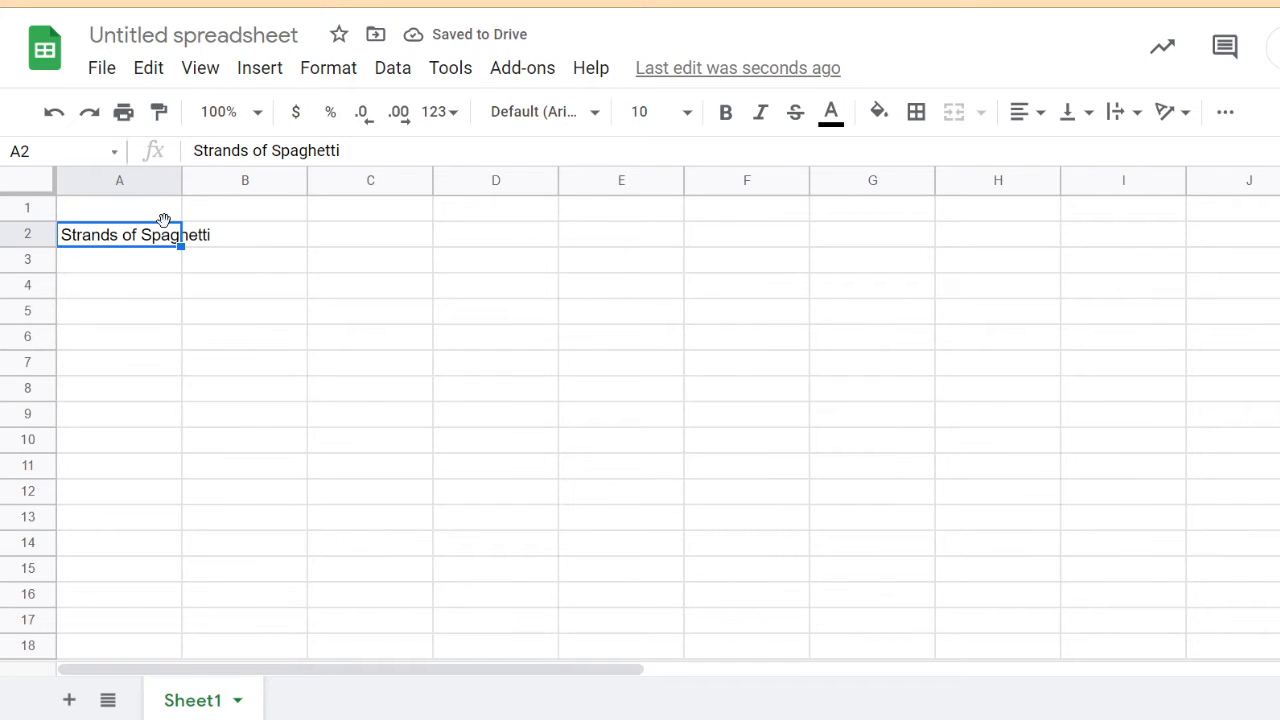
- Enter the heading "No. of Marbles" in cell B2 and widen column A to fit its full heading
{"action": "left_click", "coordinate": [231, 239]}
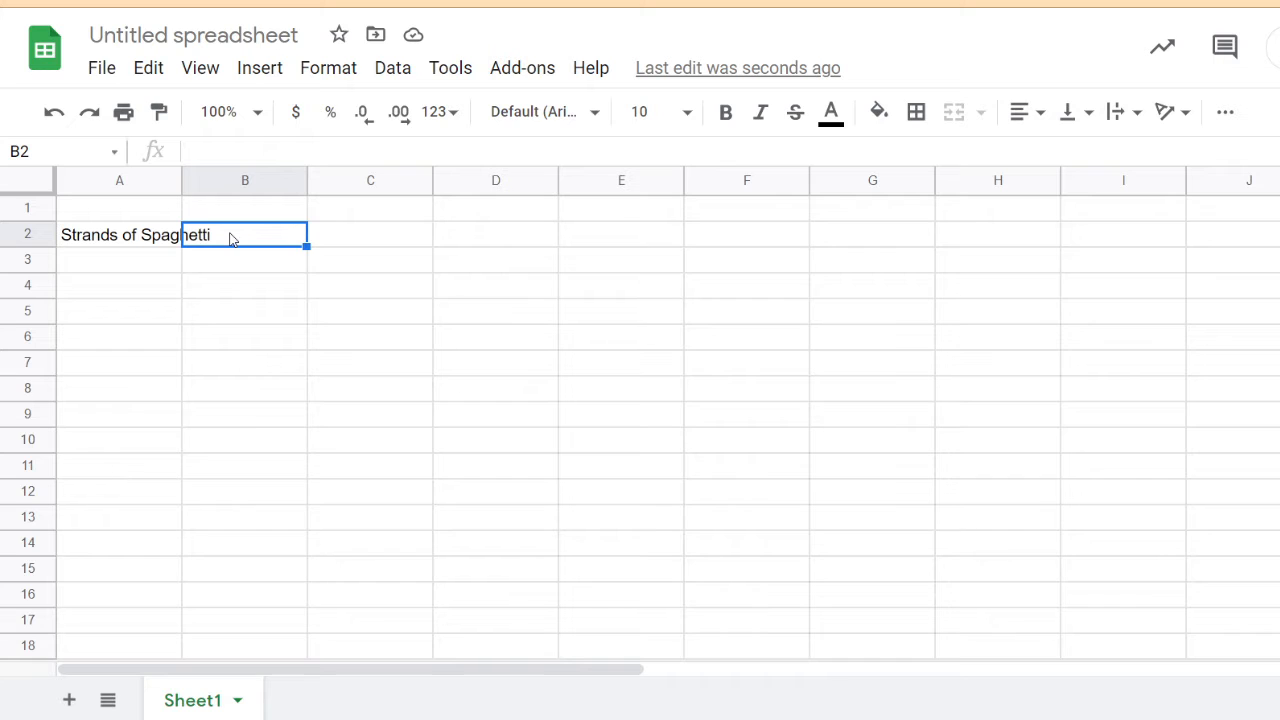
{"action": "type", "text": "No. of"}
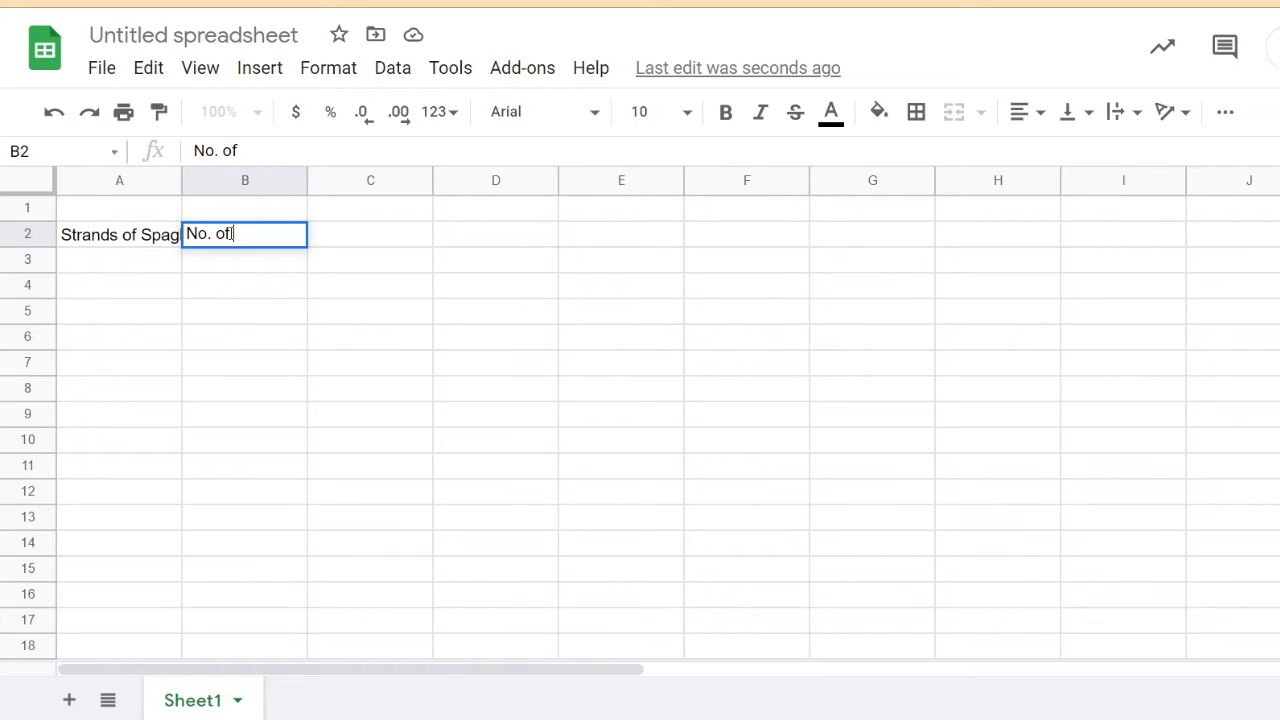
{"action": "type", "text": " Marbels"}
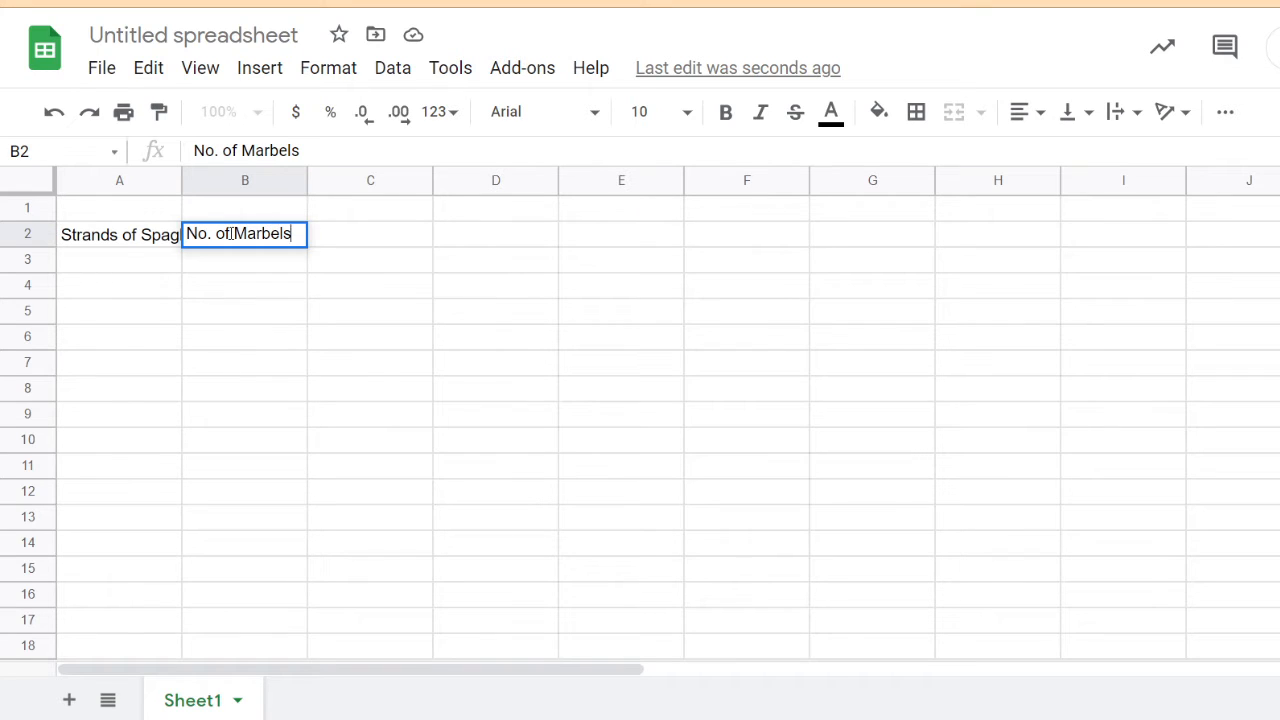
{"action": "key", "text": "BackSpace"}
{"action": "key", "text": "BackSpace"}
{"action": "key", "text": "BackSpace"}
{"action": "type", "text": "les"}
{"action": "left_click", "coordinate": [119, 260]}
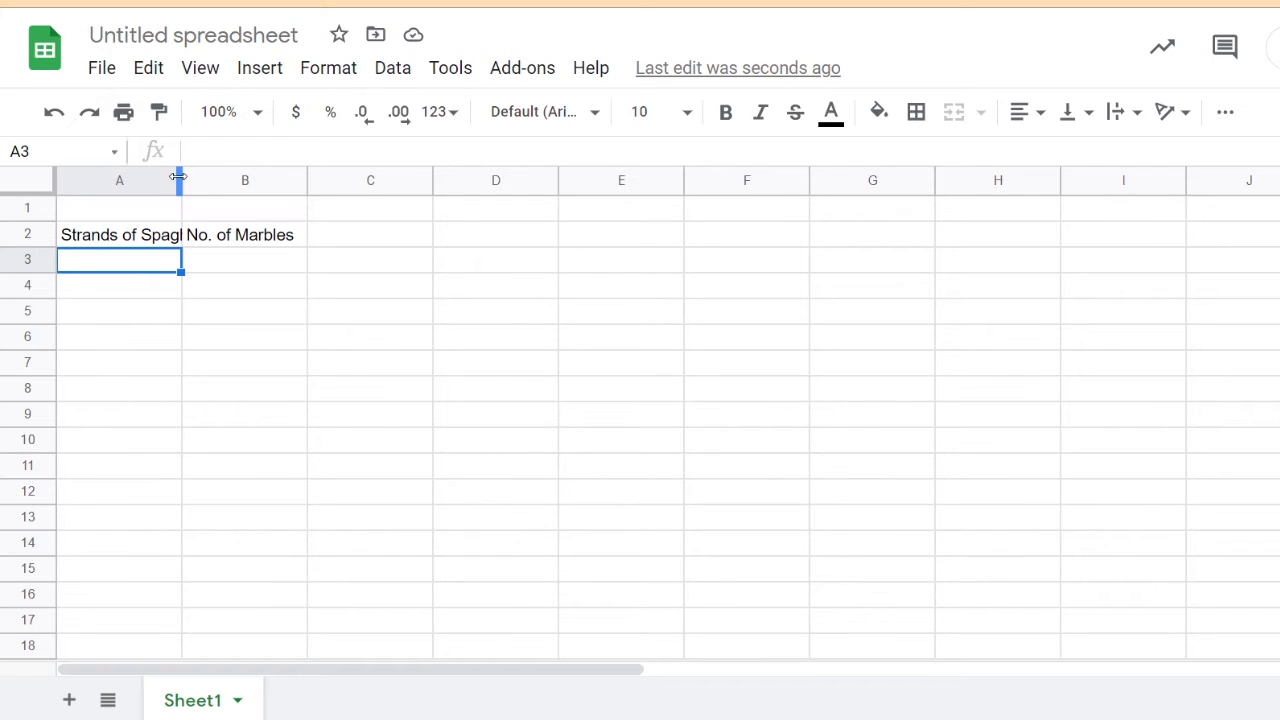
{"action": "left_click_drag", "start_coordinate": [178, 176], "coordinate": [222, 177]}
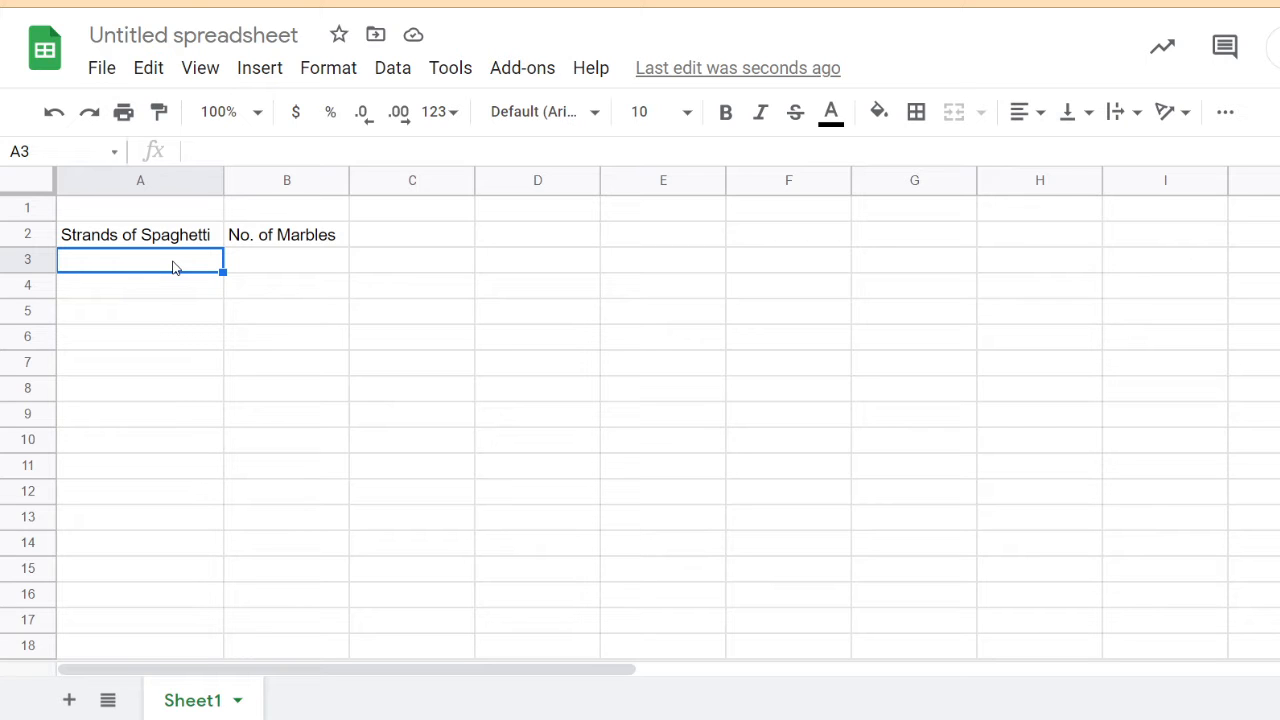
- Enter the spaghetti strand counts 1, 3, 6 and 10 in cells A3 through A6
{"action": "type", "text": "1"}
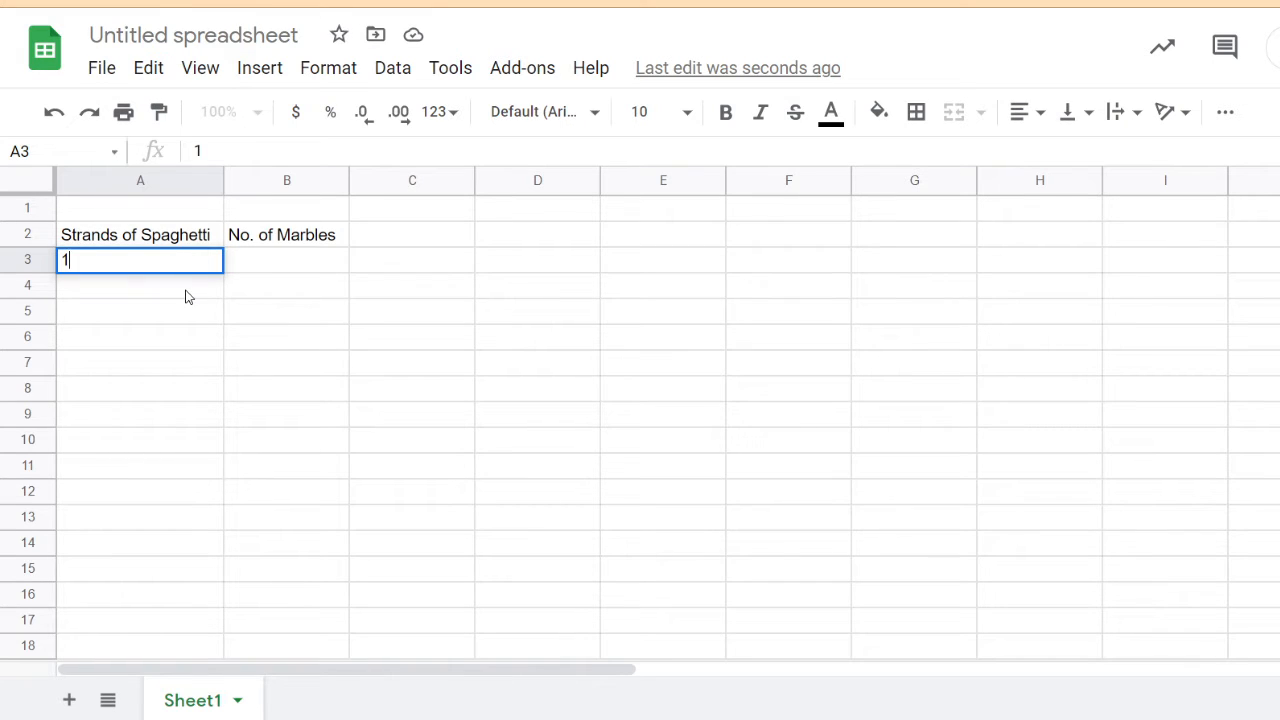
{"action": "key", "text": "Return"}
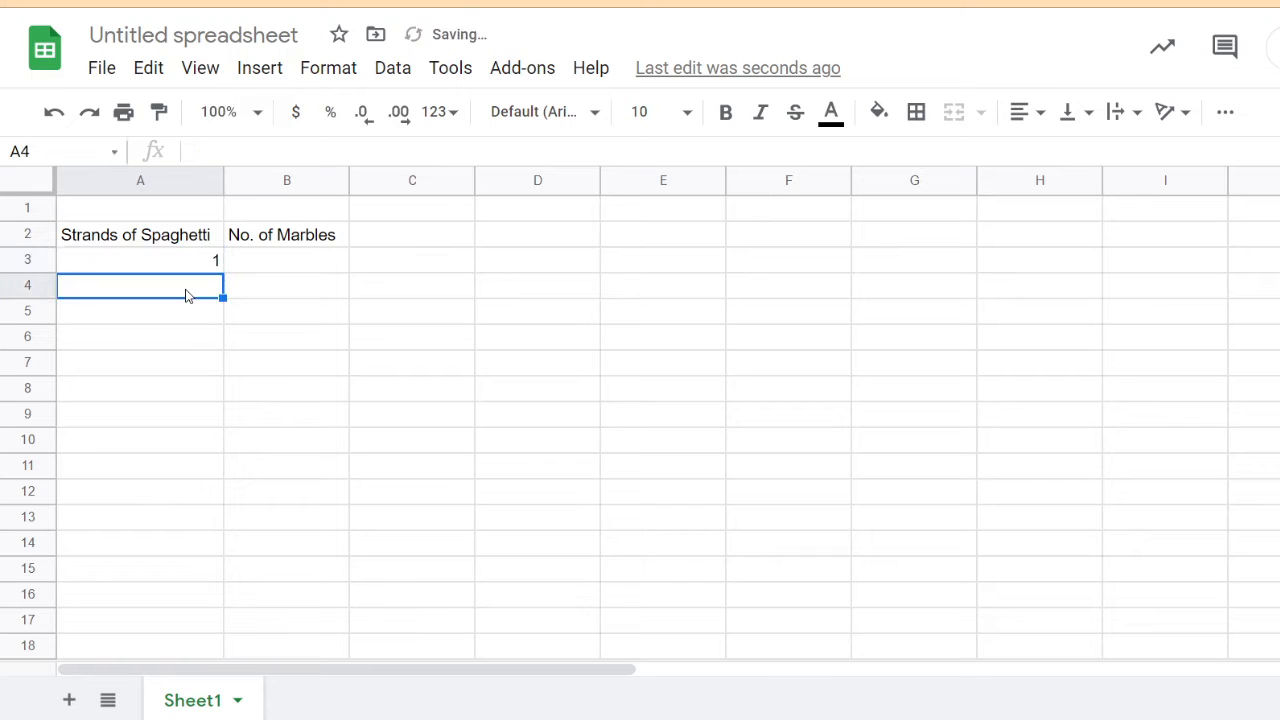
{"action": "type", "text": "3"}
{"action": "left_click", "coordinate": [192, 338]}
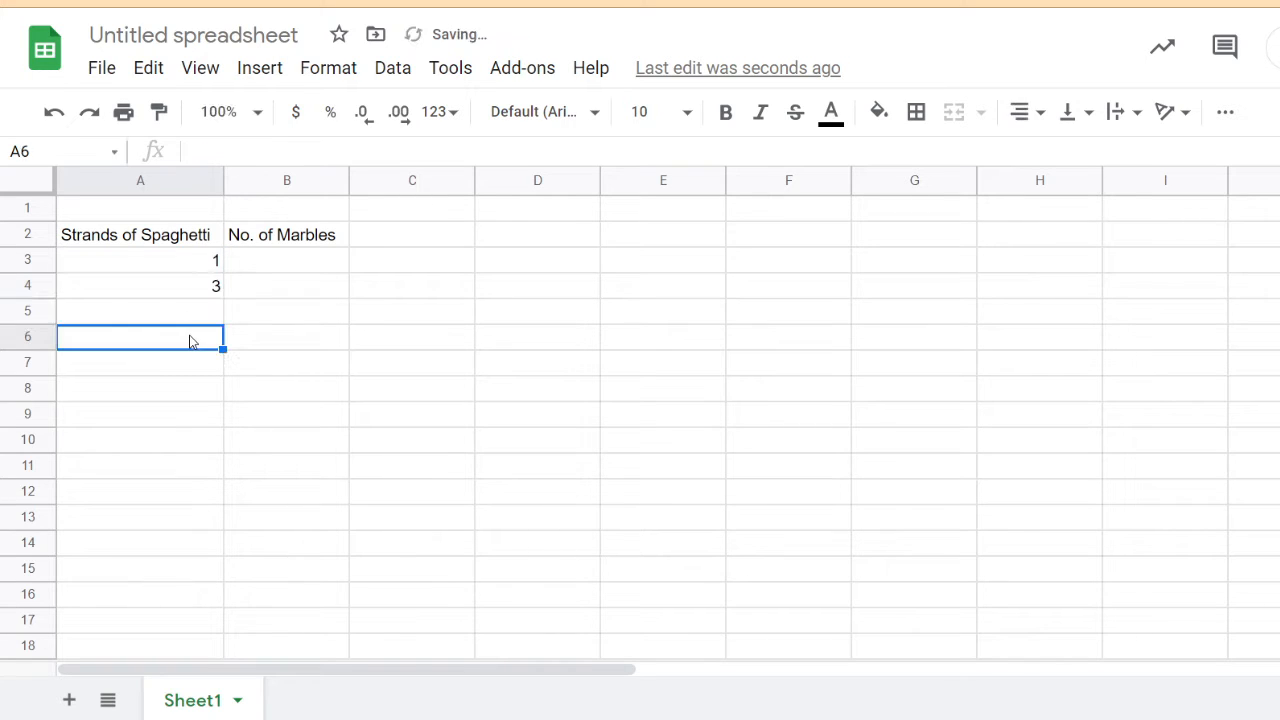
{"action": "left_click", "coordinate": [190, 317]}
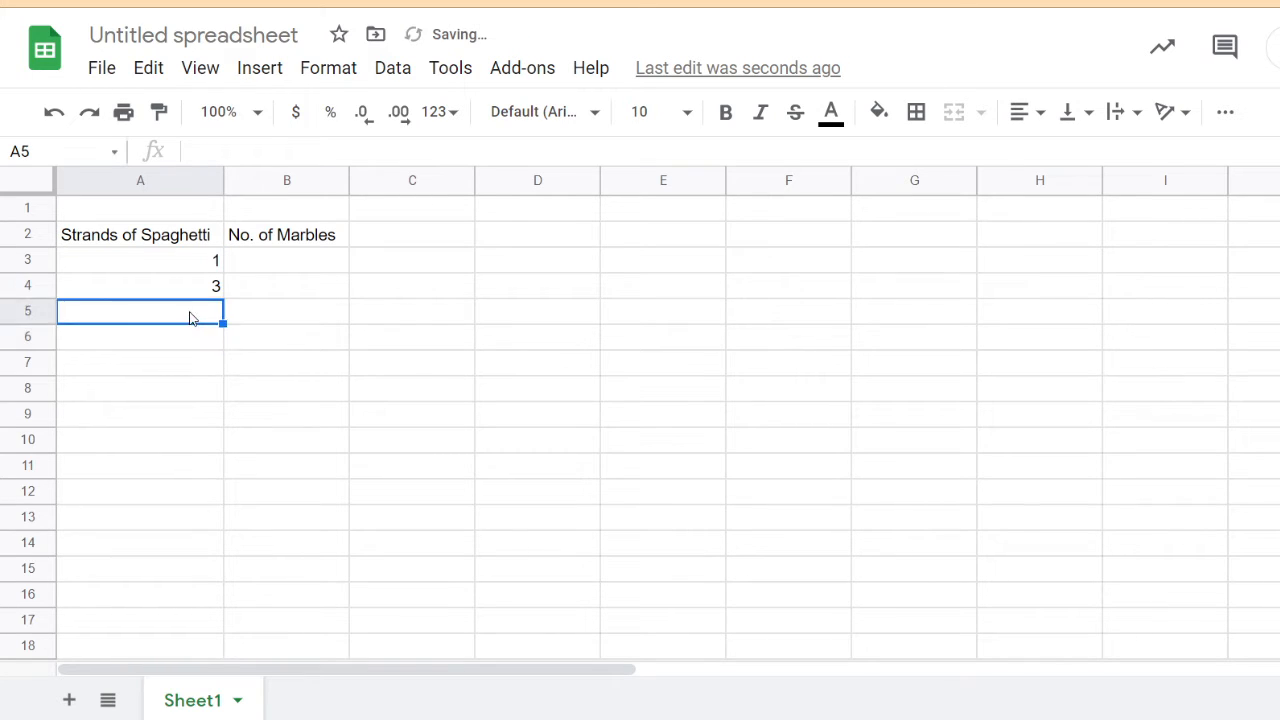
{"action": "type", "text": "6"}
{"action": "left_click", "coordinate": [192, 344]}
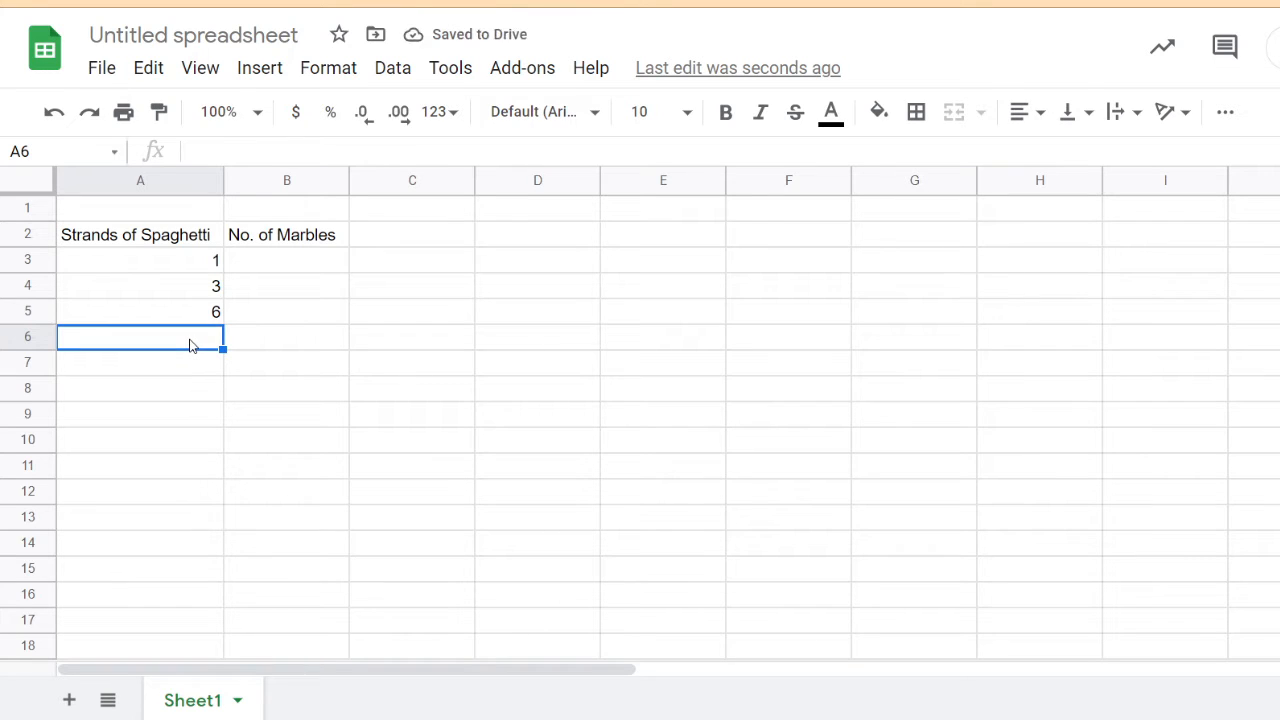
{"action": "type", "text": "10"}
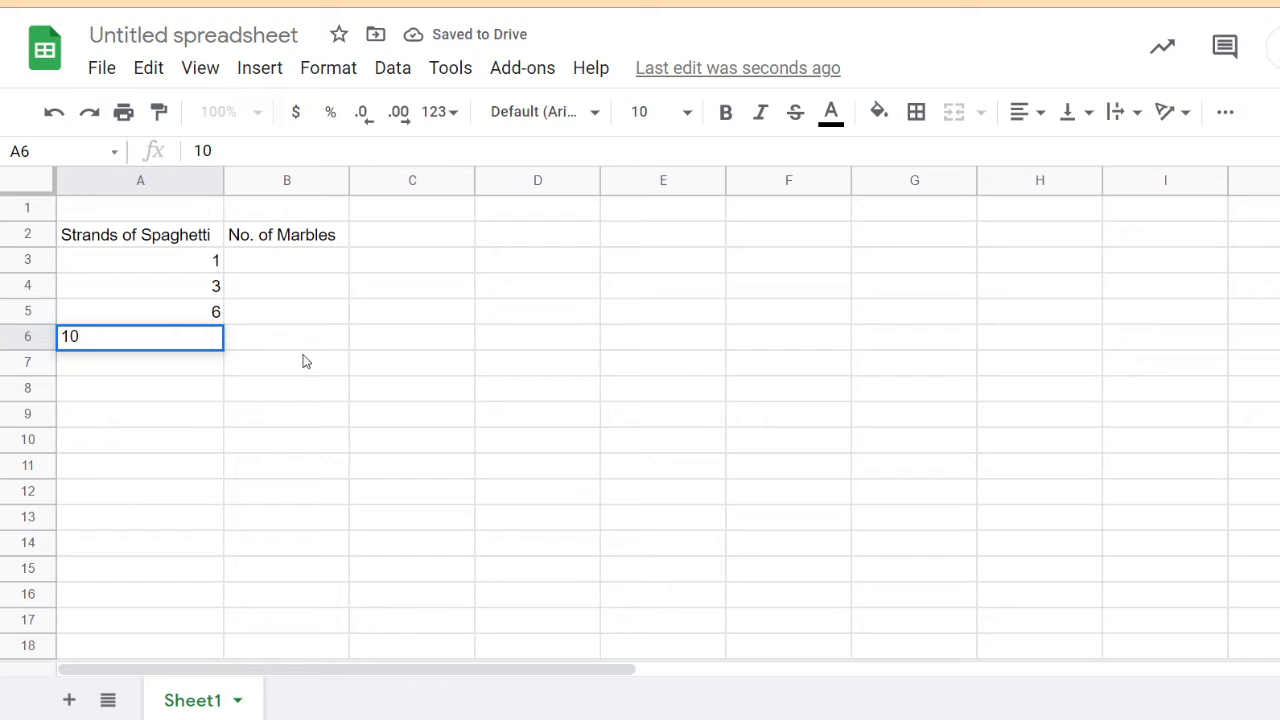
{"action": "left_click", "coordinate": [294, 345]}
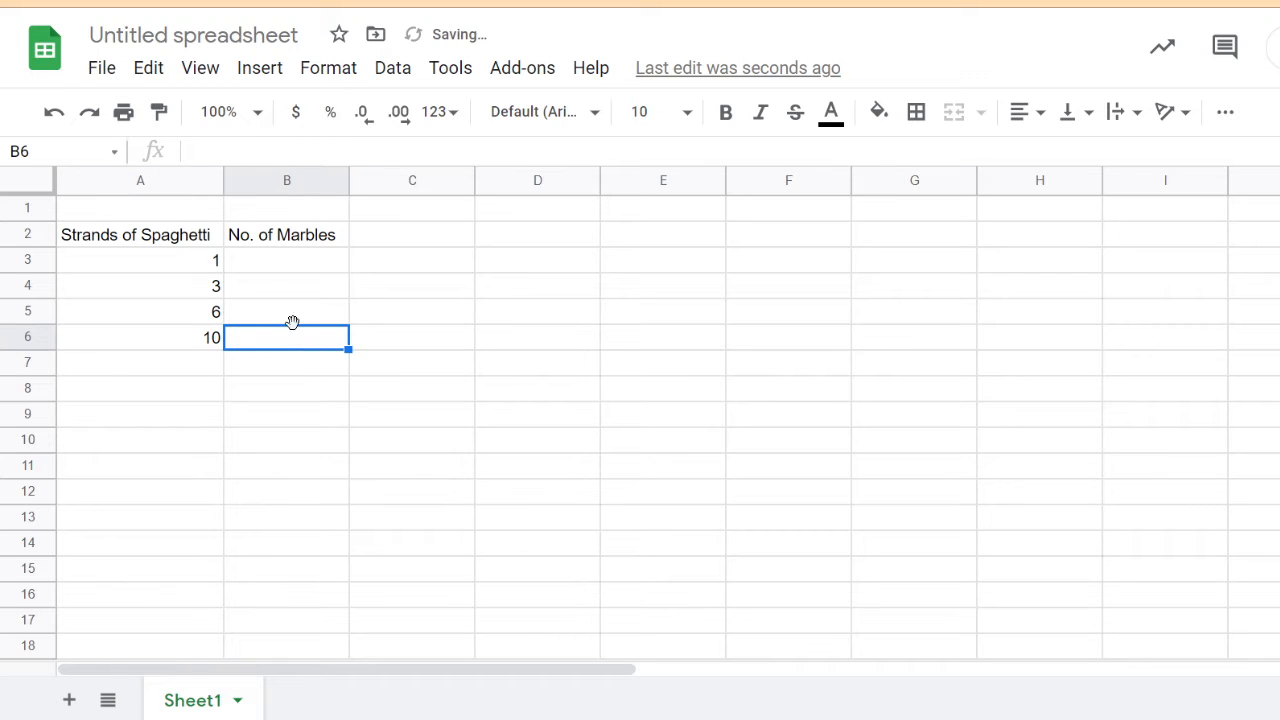
- Enter the marble counts 13, 40, 86 and 130 in cells B3 through B6
{"action": "left_click", "coordinate": [306, 263]}
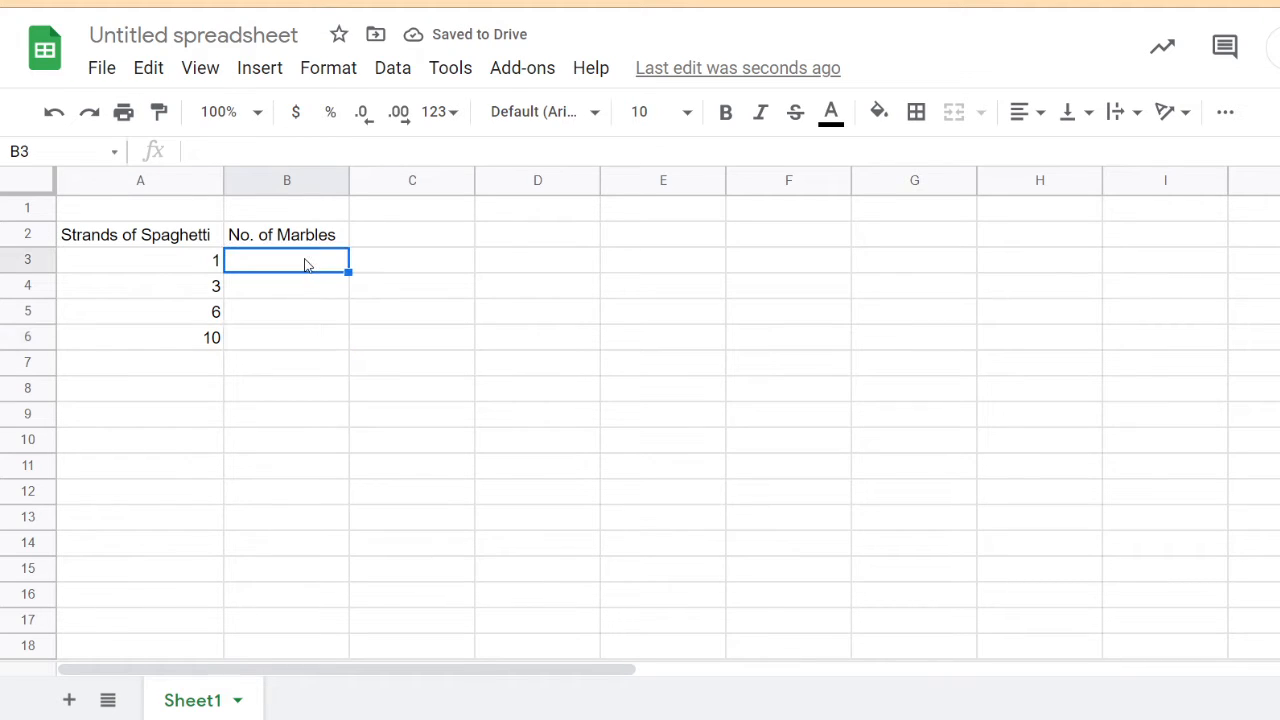
{"action": "type", "text": "13"}
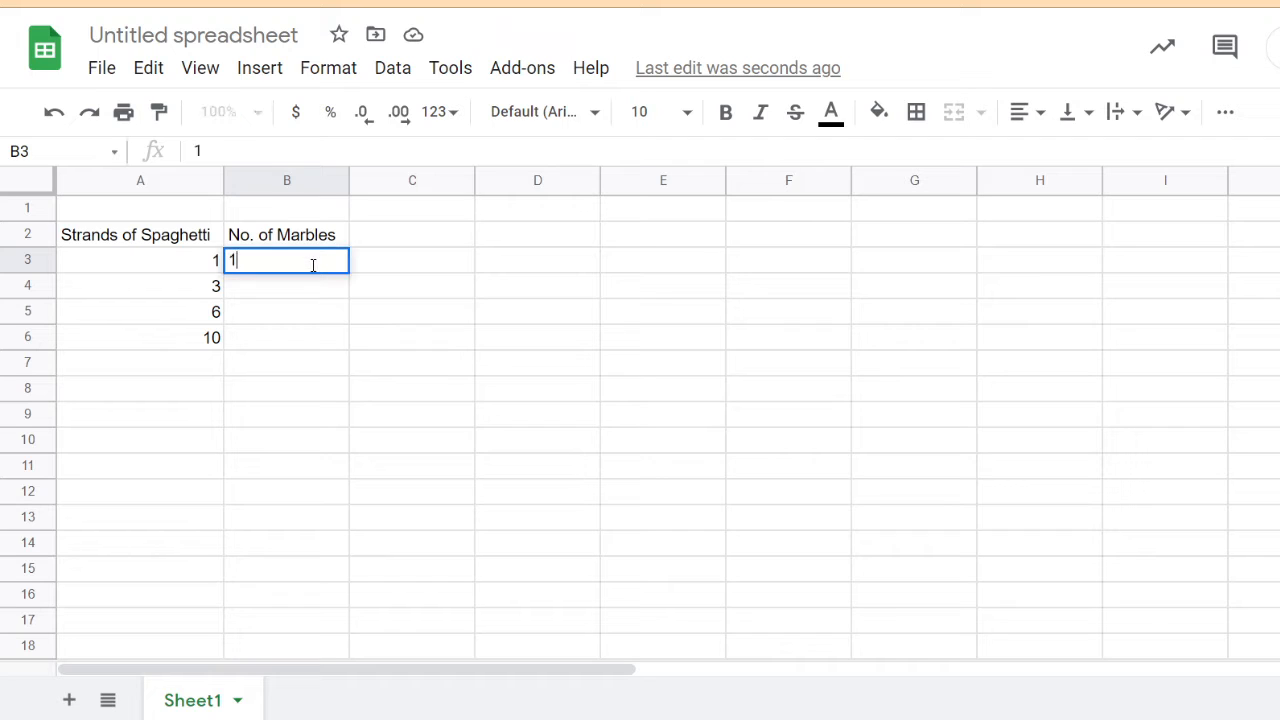
{"action": "left_click", "coordinate": [315, 294]}
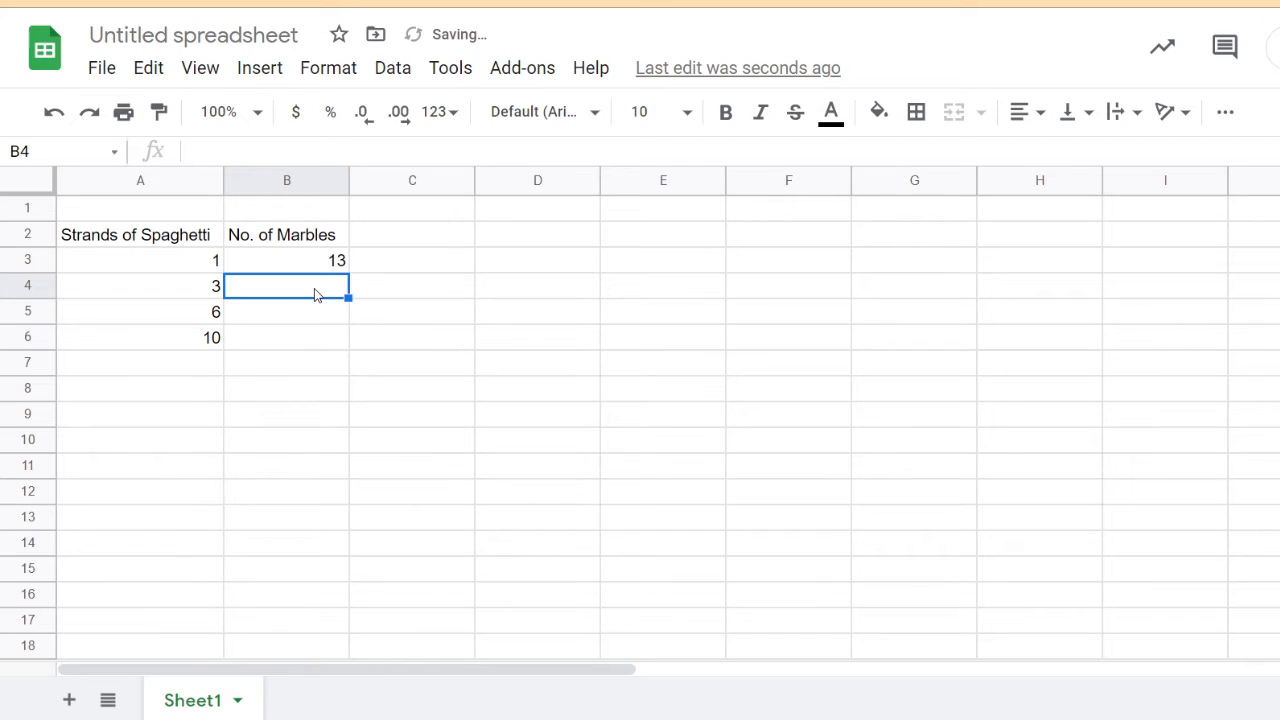
{"action": "type", "text": "40"}
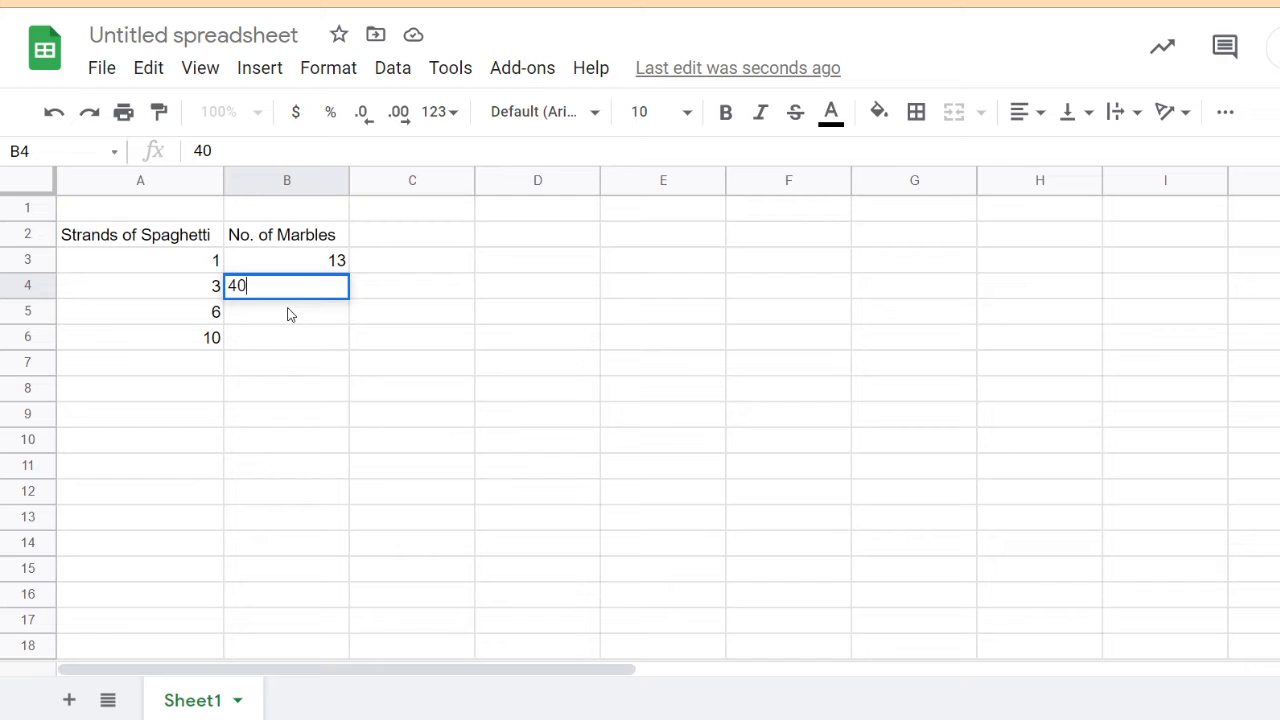
{"action": "left_click", "coordinate": [289, 313]}
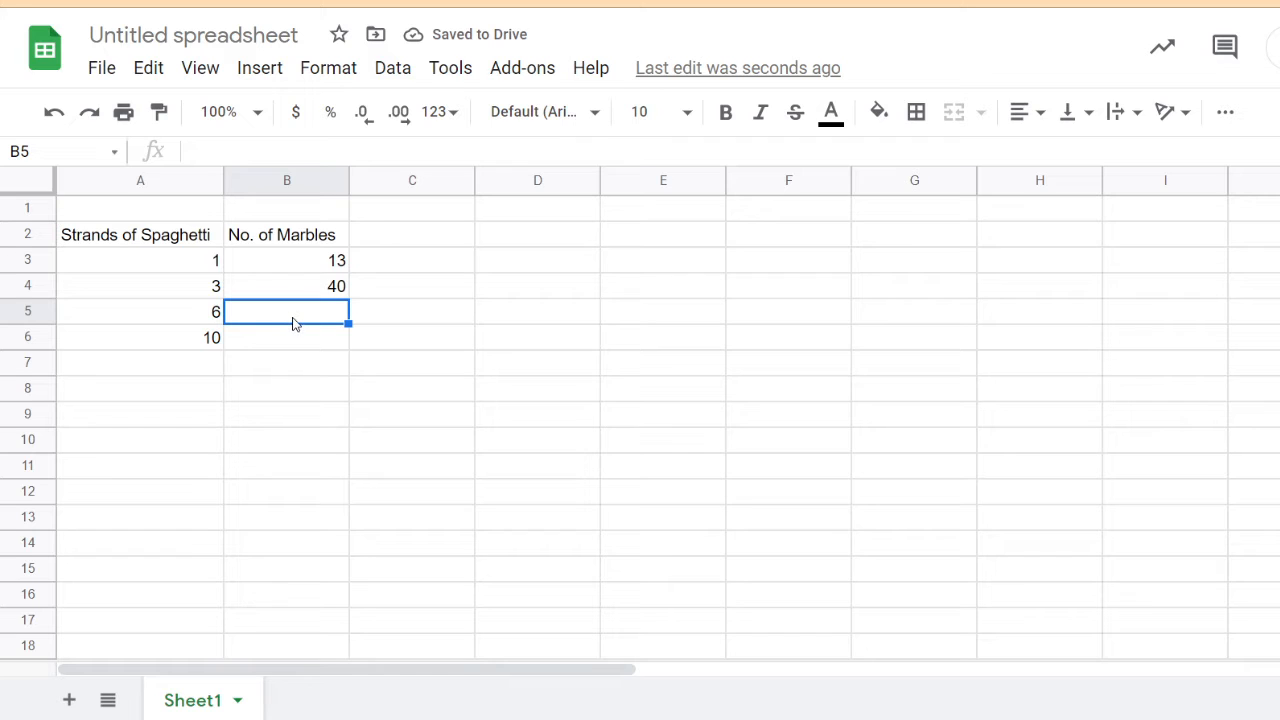
{"action": "type", "text": "86"}
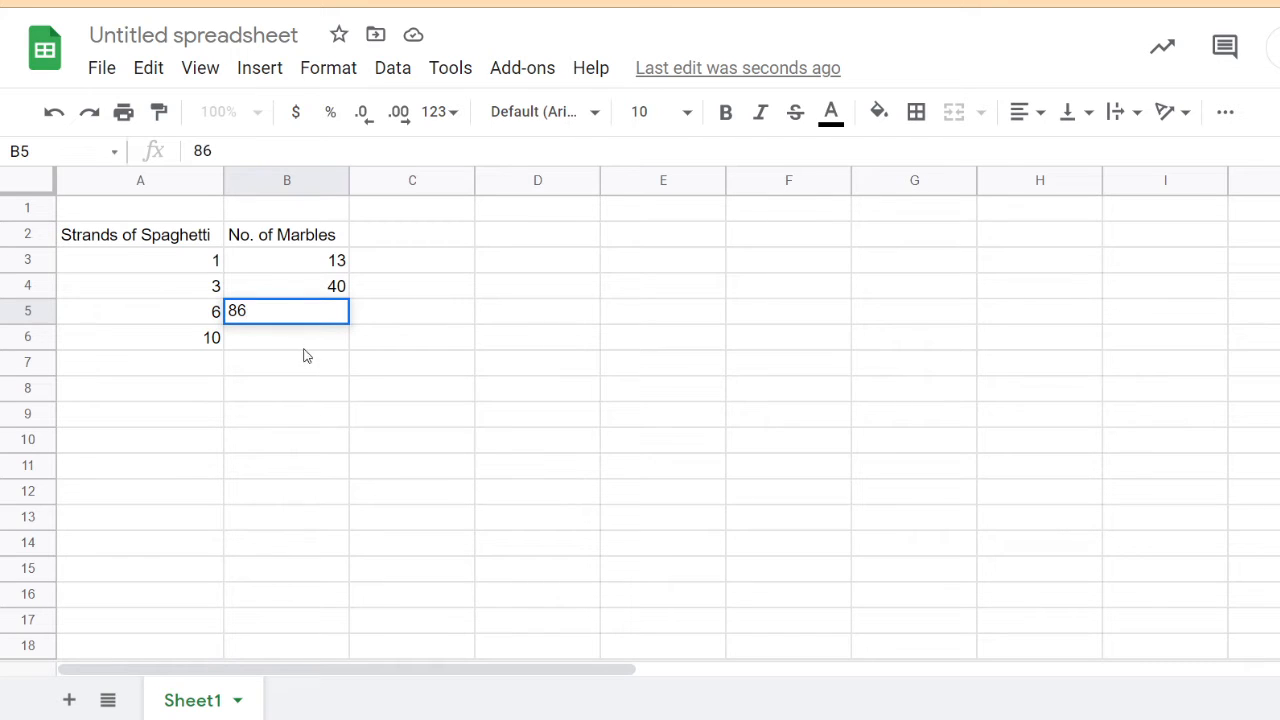
{"action": "key", "text": "Return"}
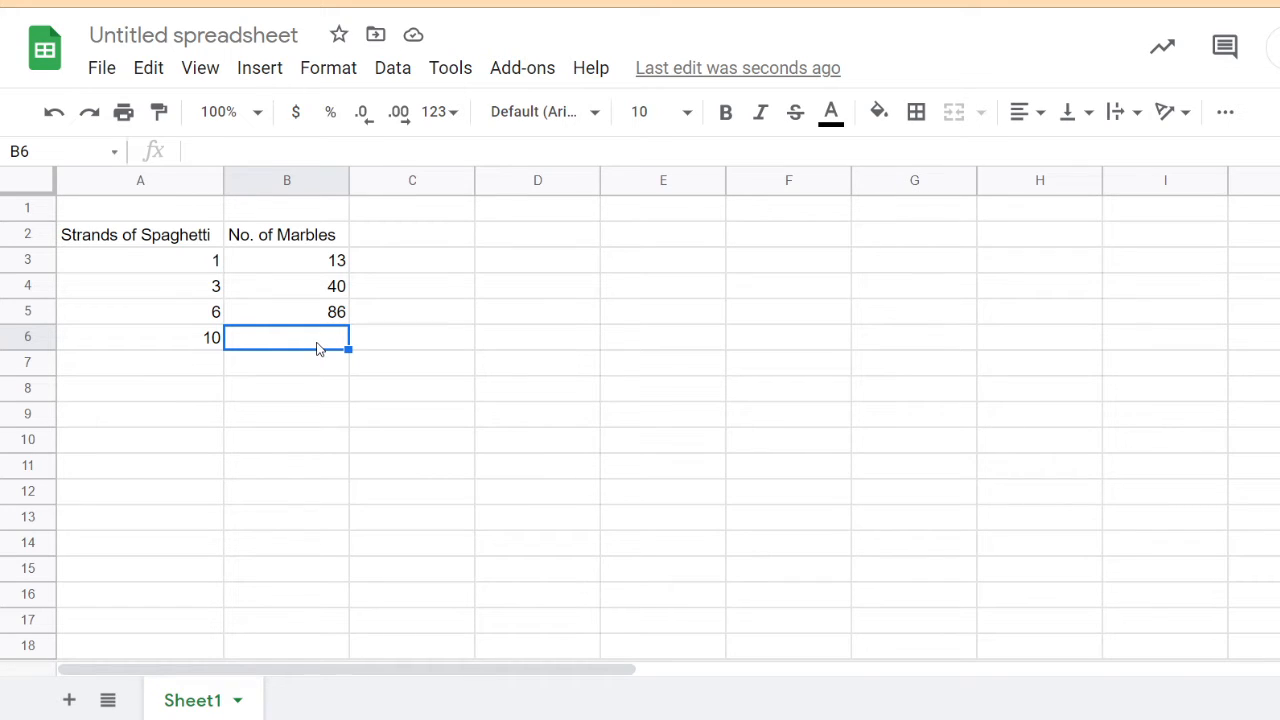
{"action": "type", "text": "130"}
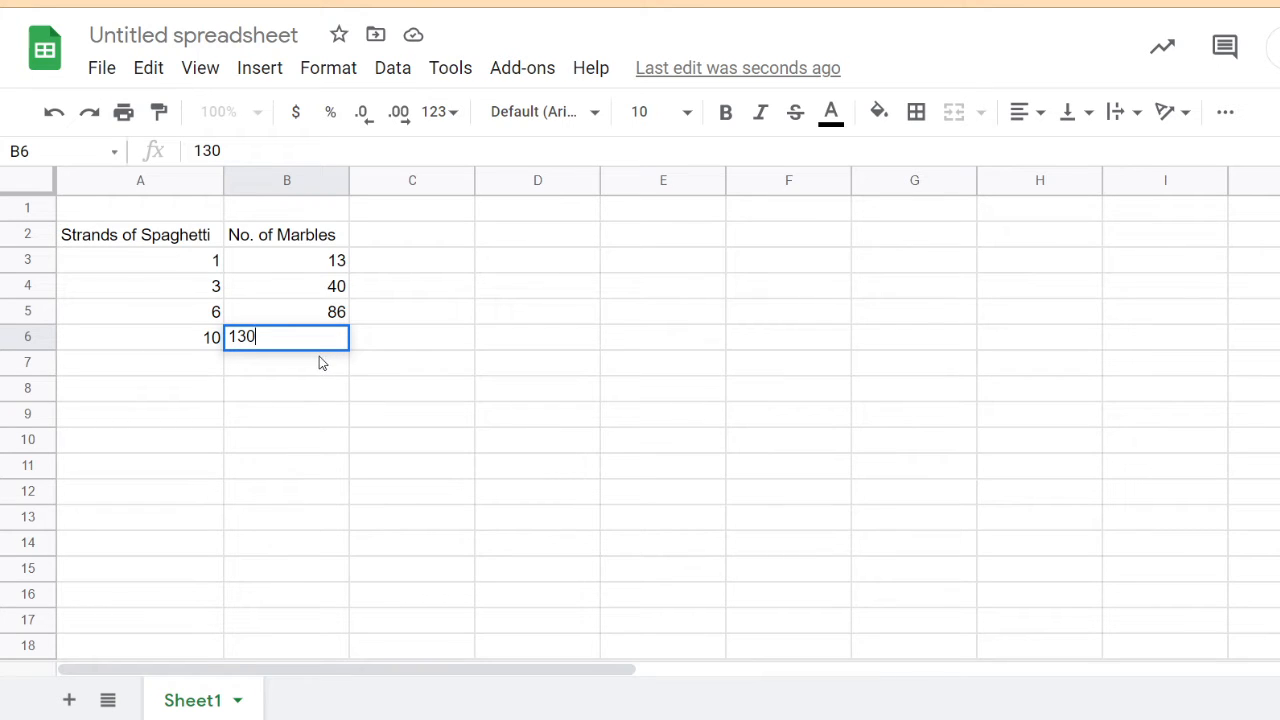
{"action": "key", "text": "Return"}
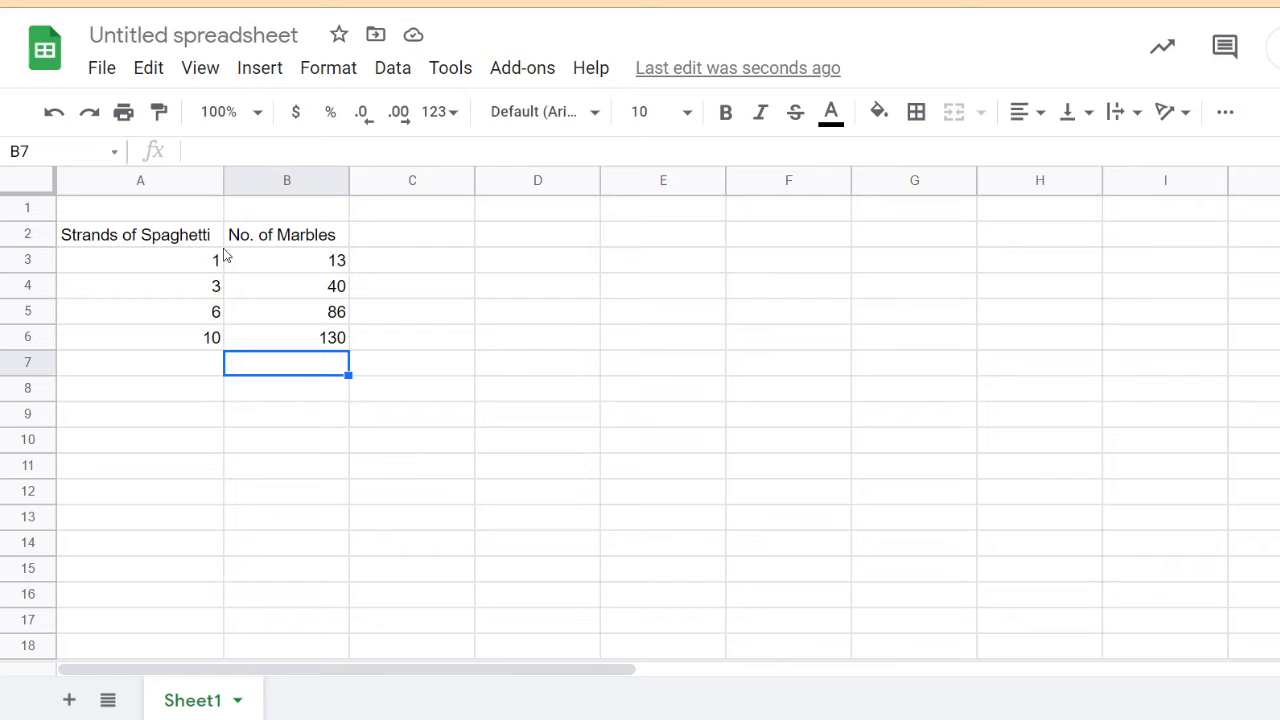
- Enter the title "How many marbles to break spaghetti" in cell A1
{"action": "left_click_drag", "start_coordinate": [165, 210], "coordinate": [193, 216]}
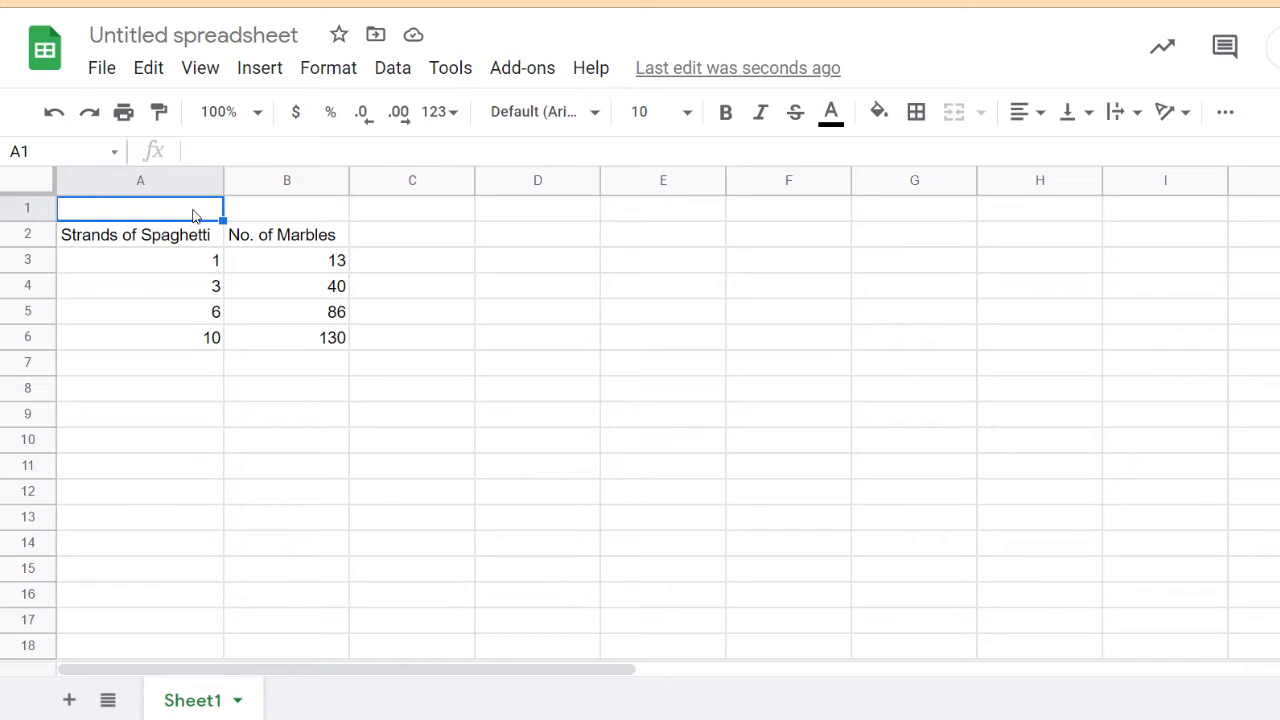
{"action": "type", "text": "How many"}
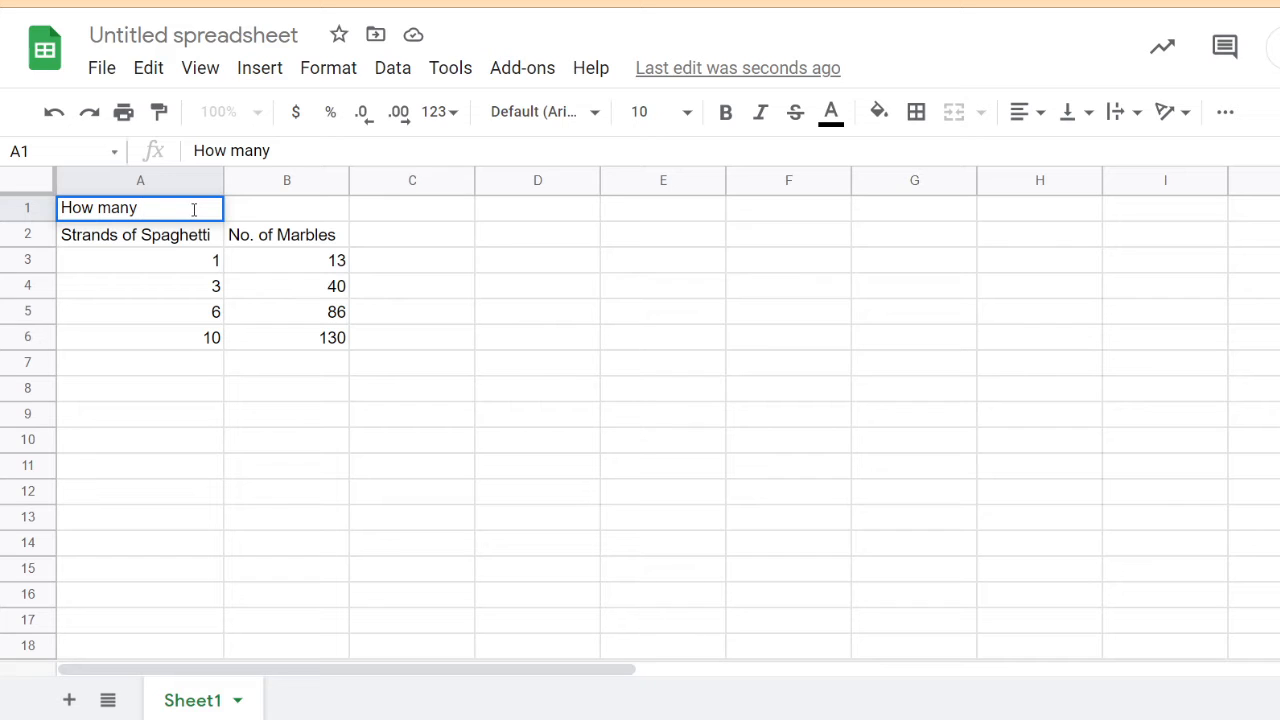
{"action": "type", "text": "ma"}
{"action": "type", "text": "v"}
{"action": "type", "text": "les t"}
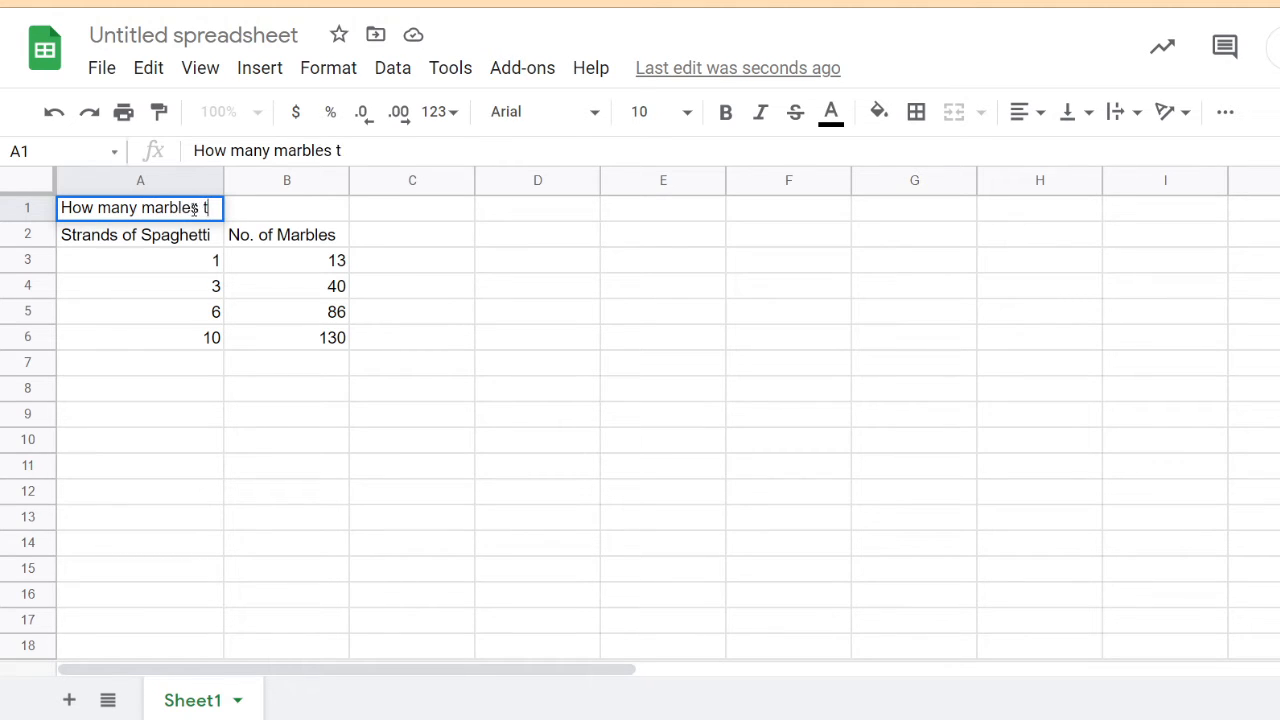
{"action": "type", "text": "o brak"}
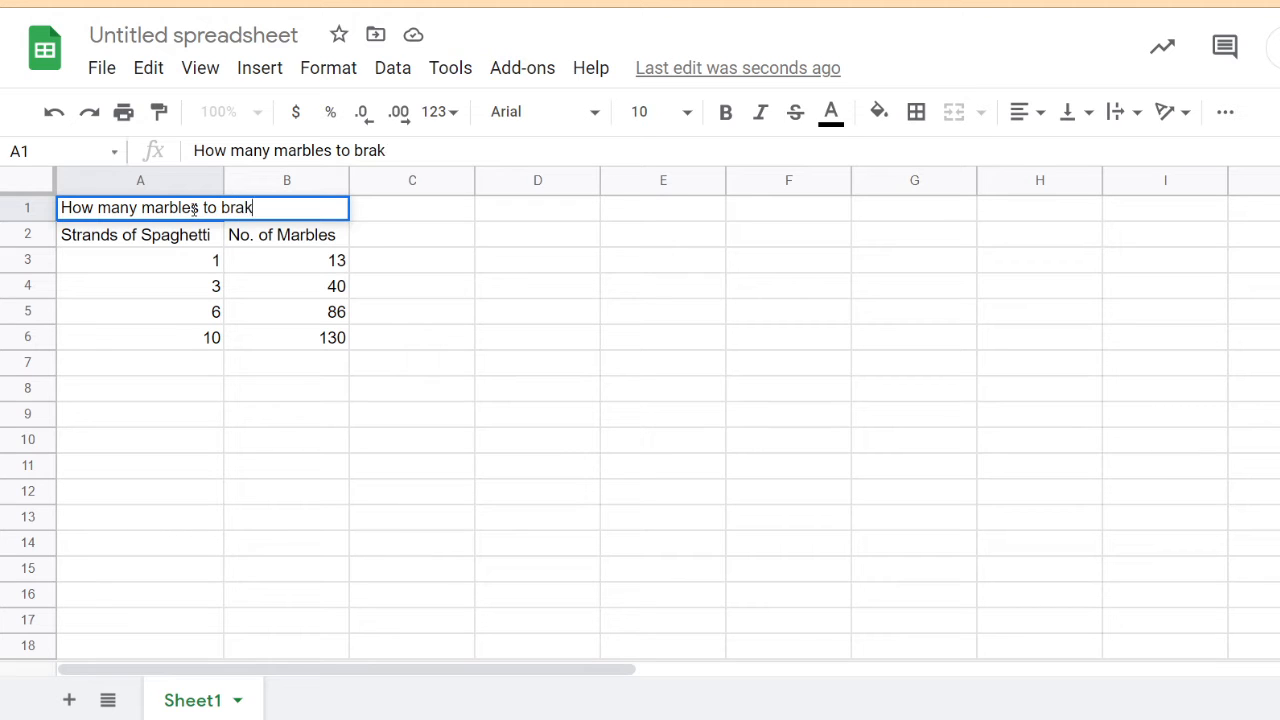
{"action": "key", "text": "BackSpace"}
{"action": "key", "text": "BackSpace"}
{"action": "type", "text": "eak spagh"}
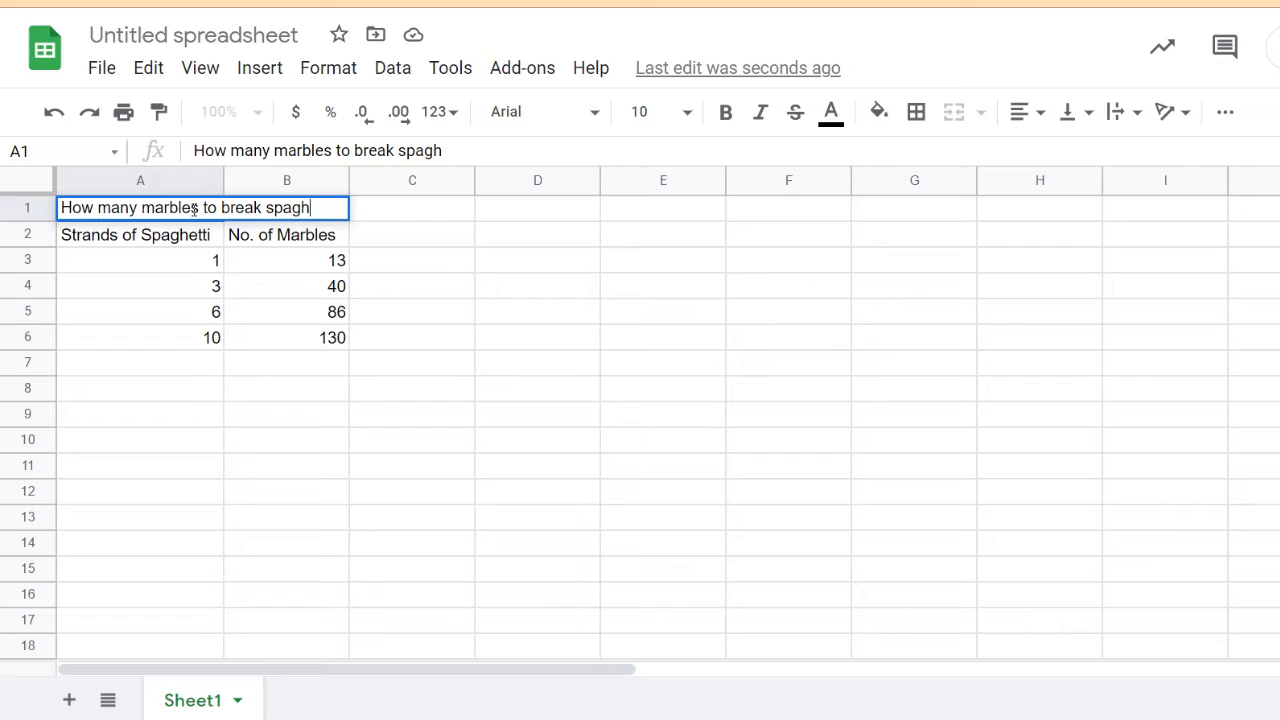
{"action": "type", "text": "etti"}
{"action": "left_click", "coordinate": [437, 553]}
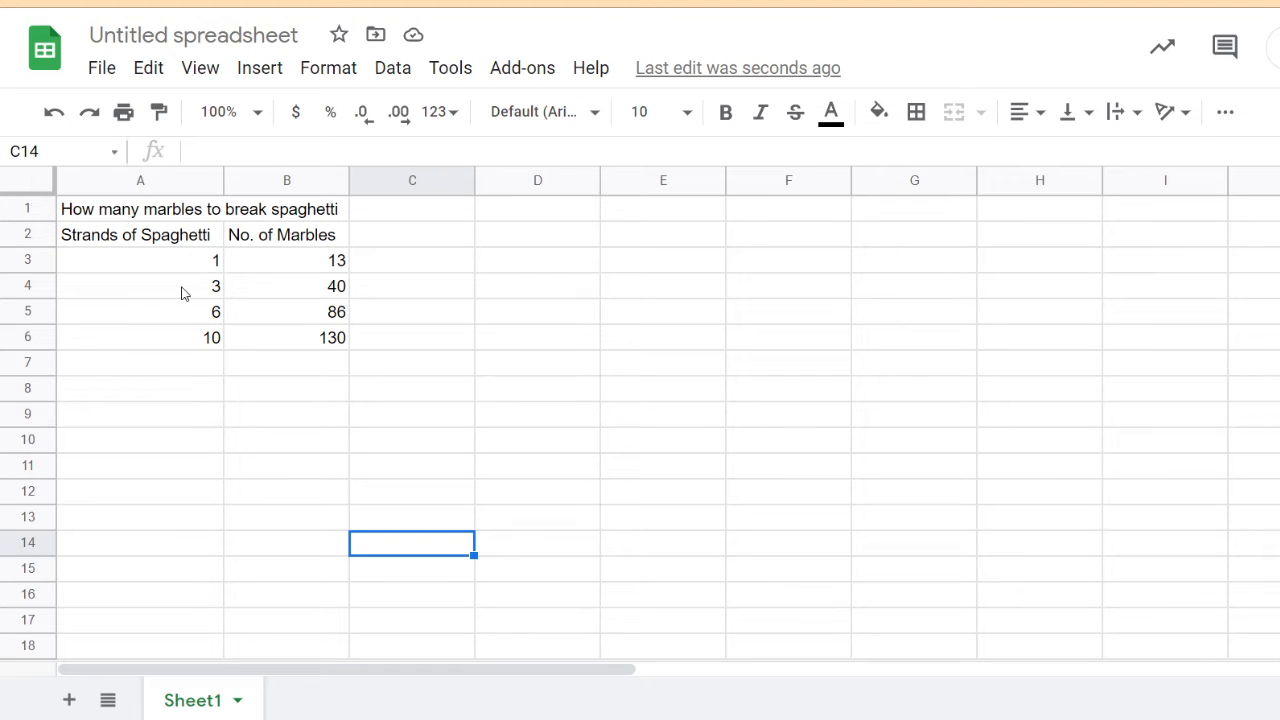
{"action": "left_click", "coordinate": [160, 243]}
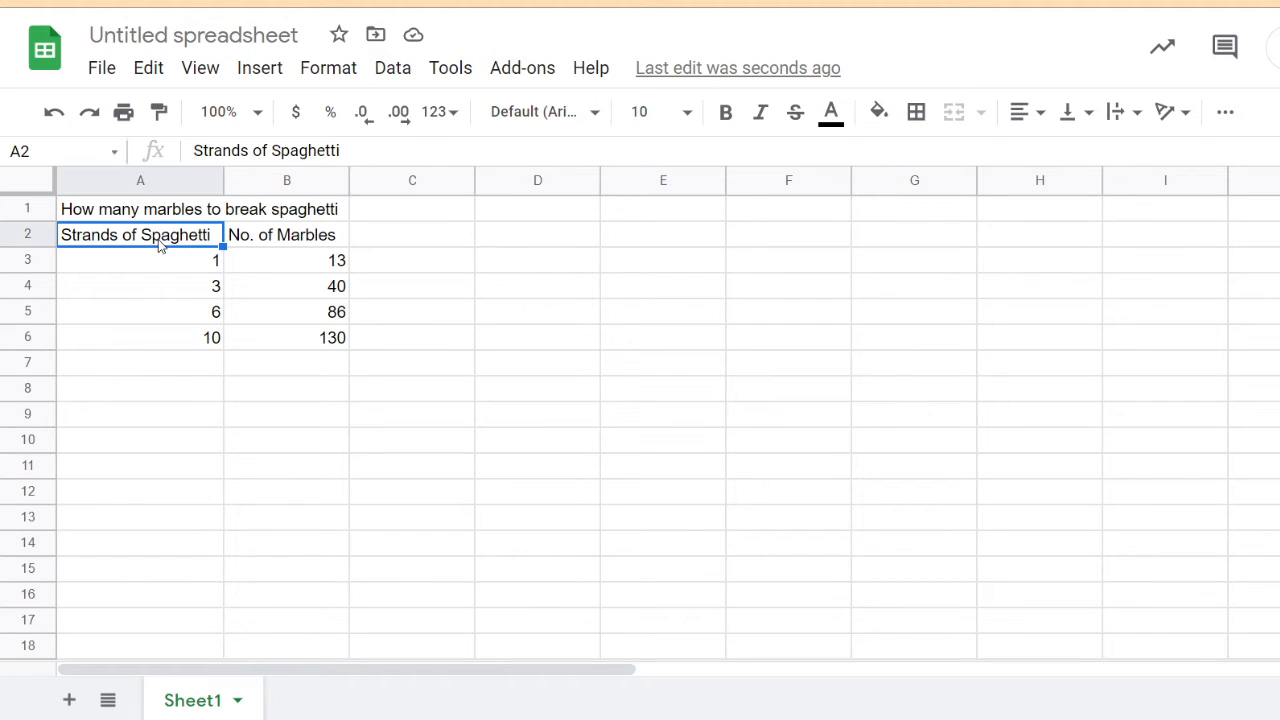
{"action": "left_click", "coordinate": [281, 311]}
{"action": "left_click", "coordinate": [296, 260]}
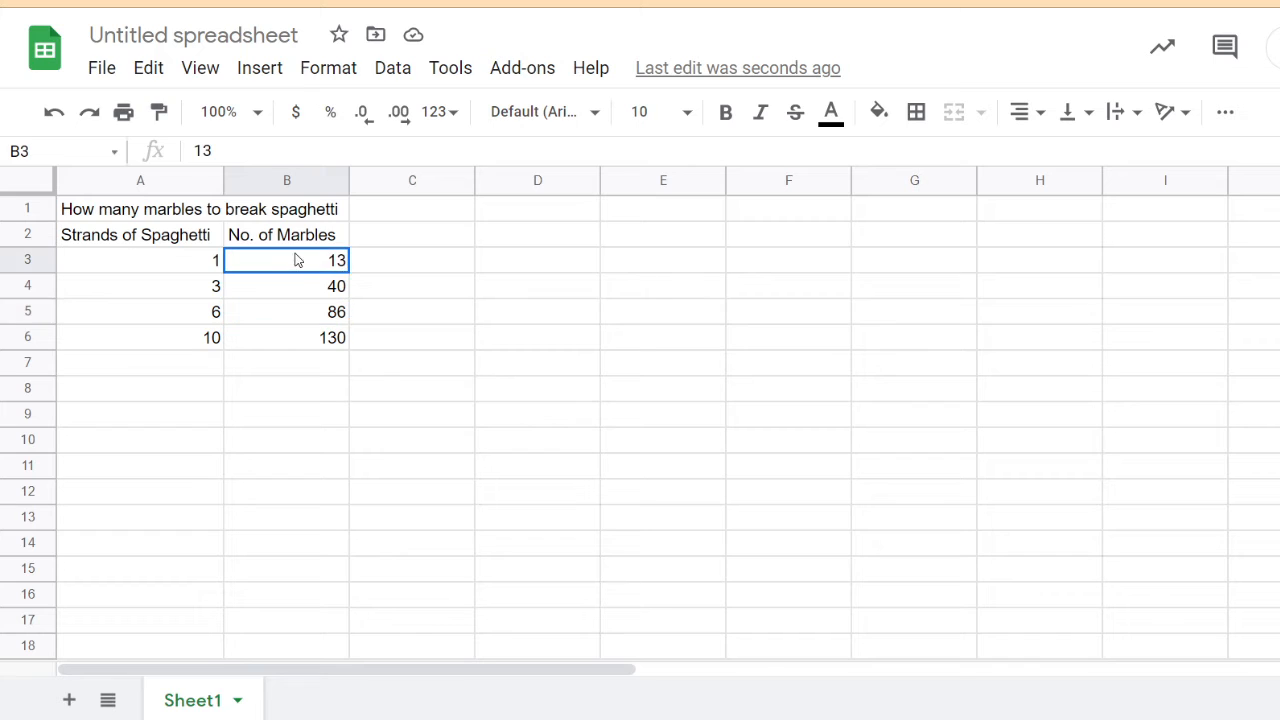
{"action": "left_click", "coordinate": [140, 321]}
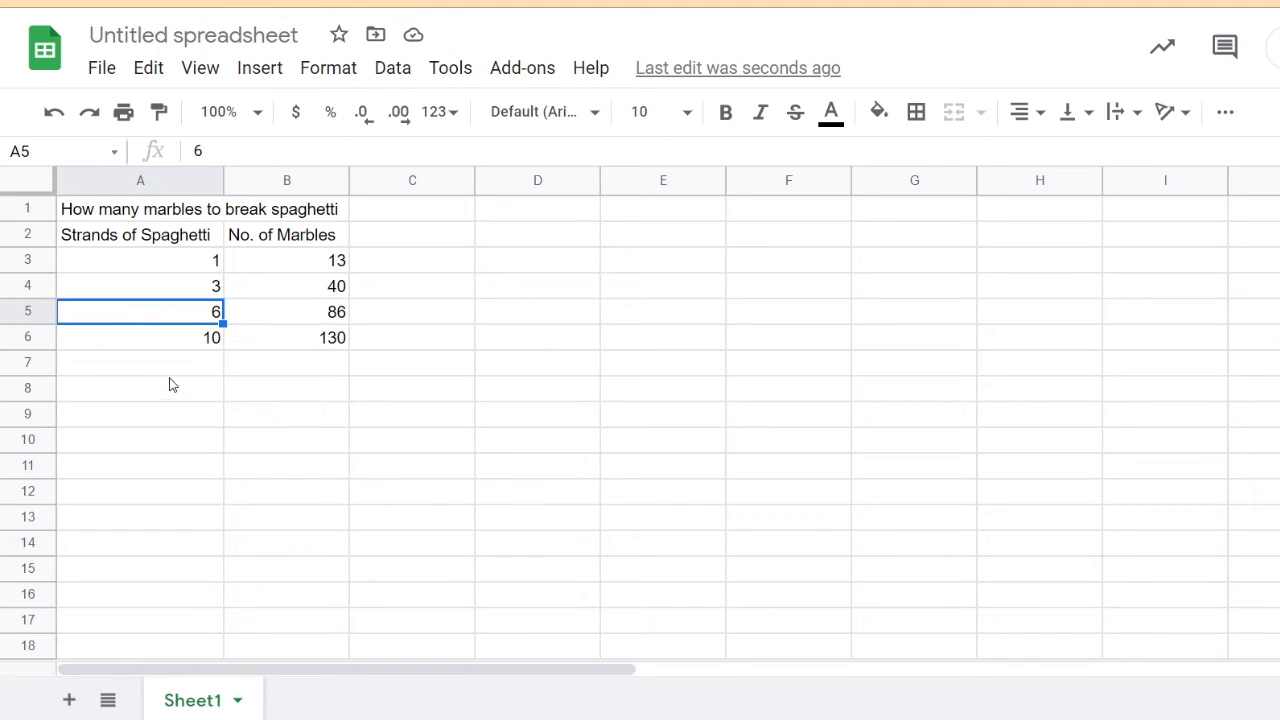
{"action": "left_click", "coordinate": [143, 245]}
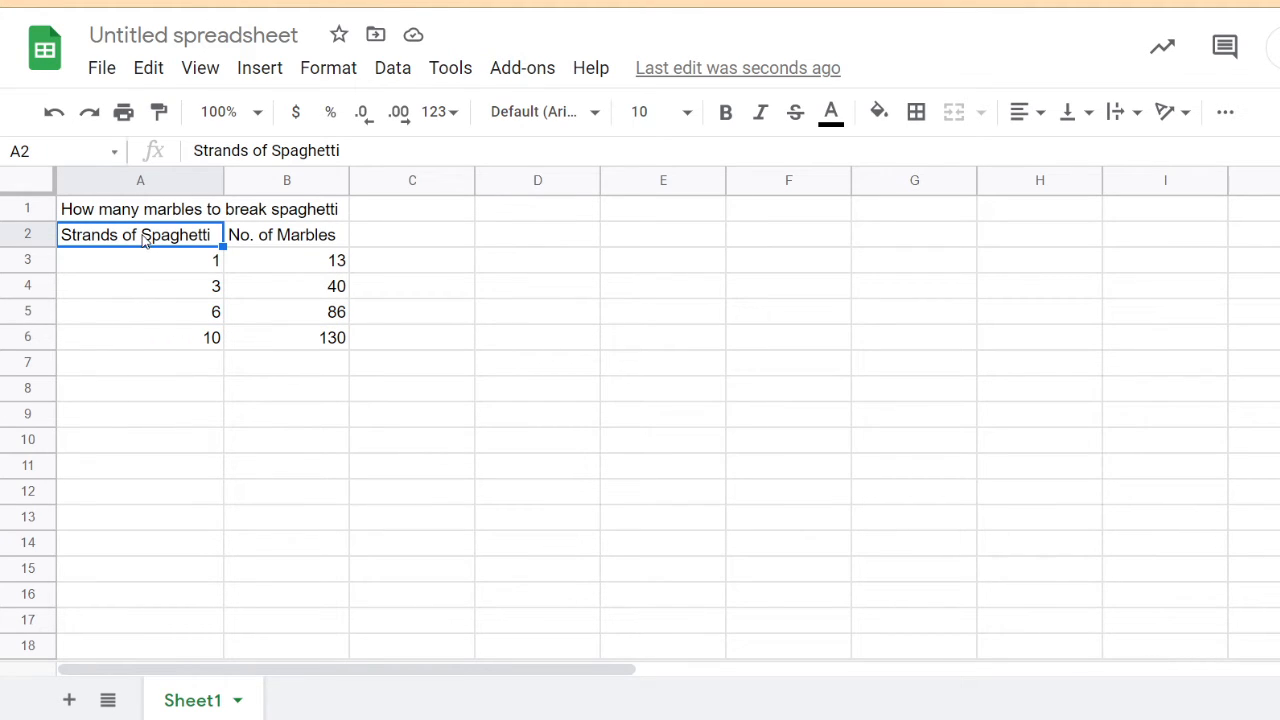
{"action": "left_click_drag", "start_coordinate": [145, 240], "coordinate": [284, 346]}
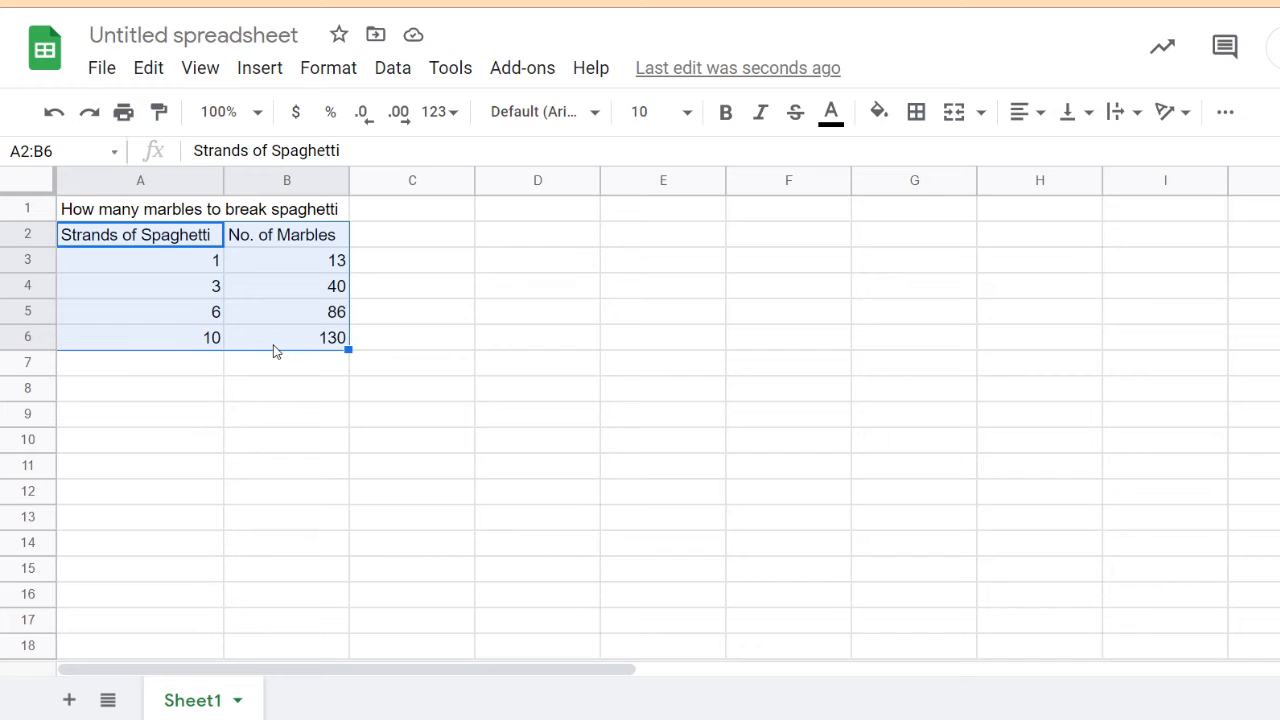
{"action": "left_click", "coordinate": [208, 490]}
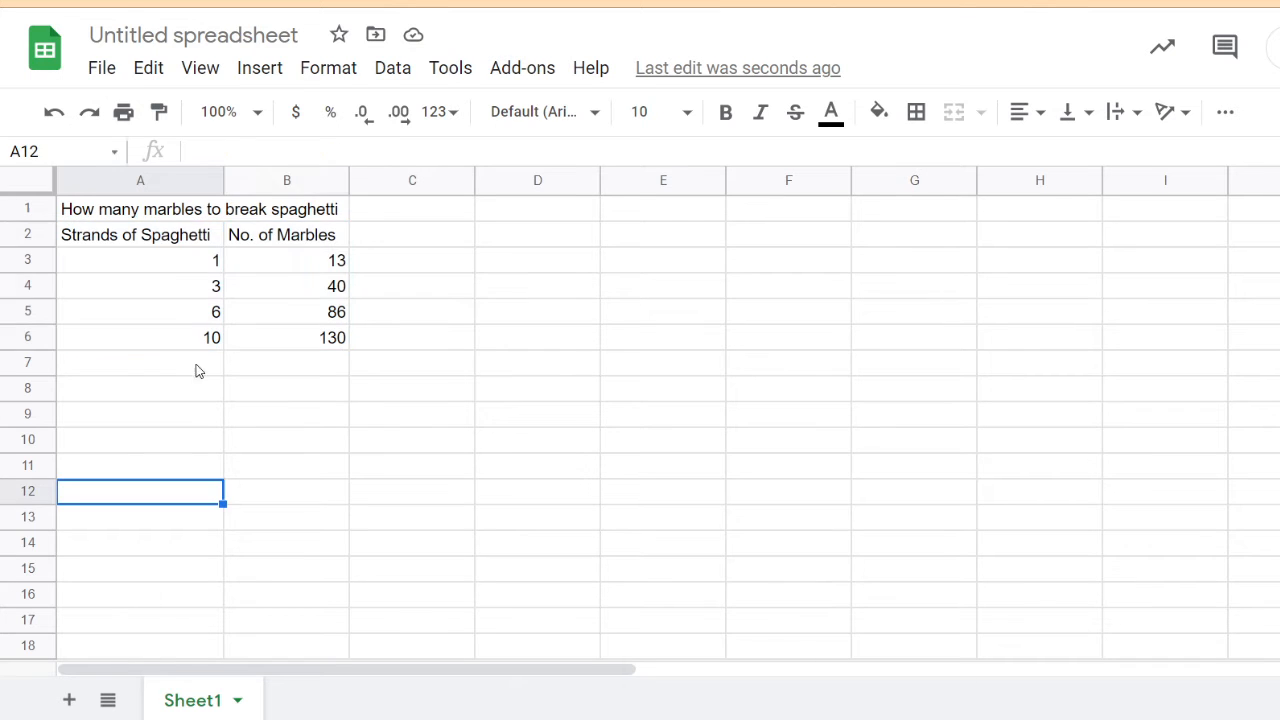
- Insert a chart from the data in A2:B6 and place it beside the table, starting at column C
{"action": "left_click_drag", "start_coordinate": [149, 246], "coordinate": [288, 344]}
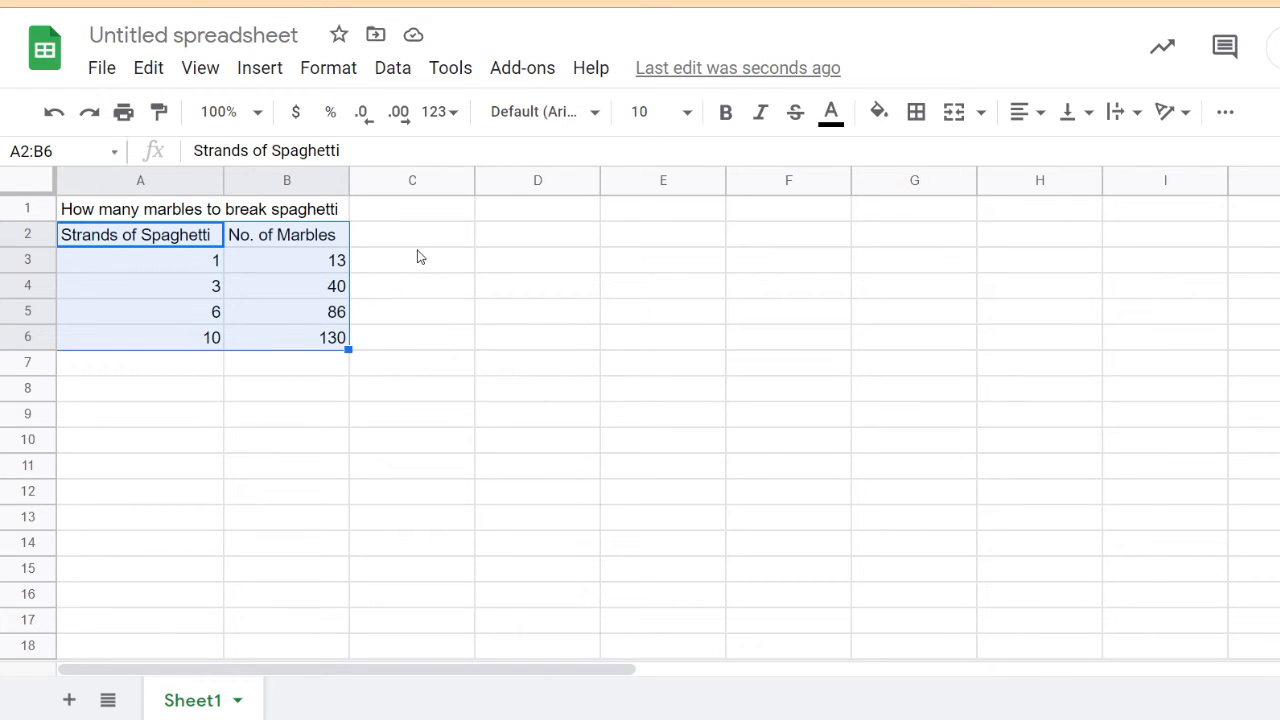
{"action": "left_click", "coordinate": [261, 70]}
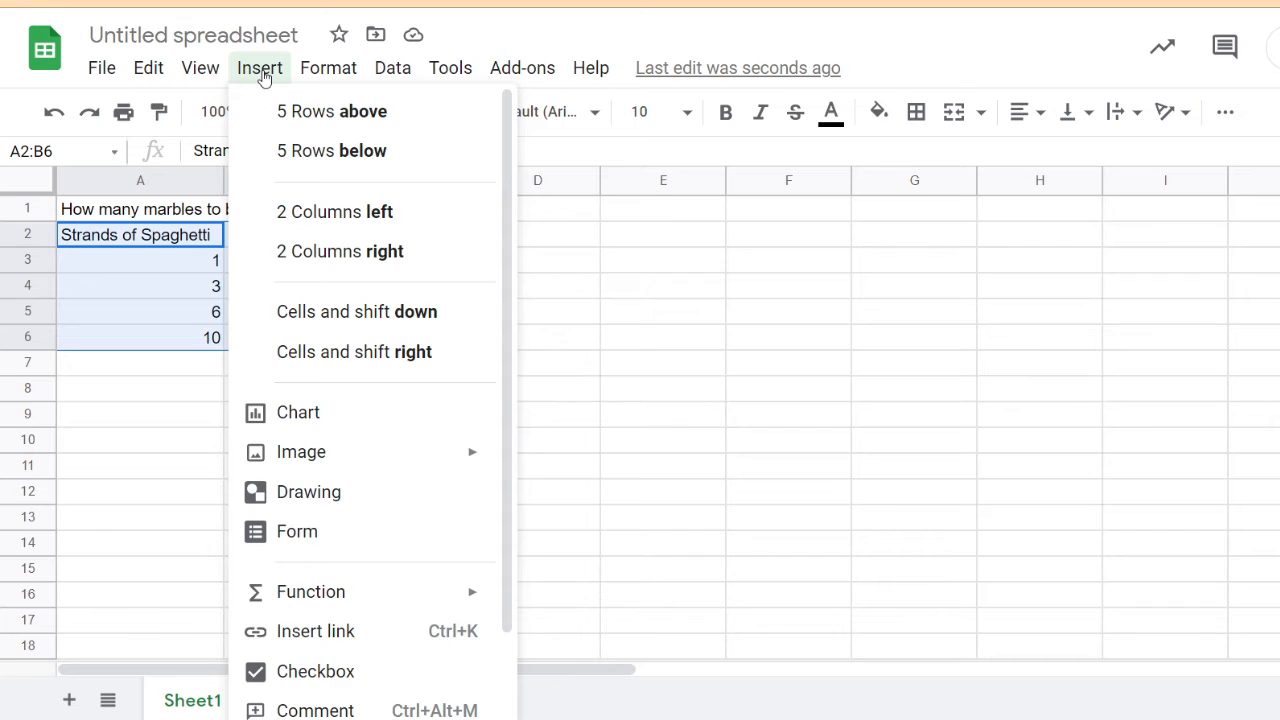
{"action": "left_click", "coordinate": [317, 422]}
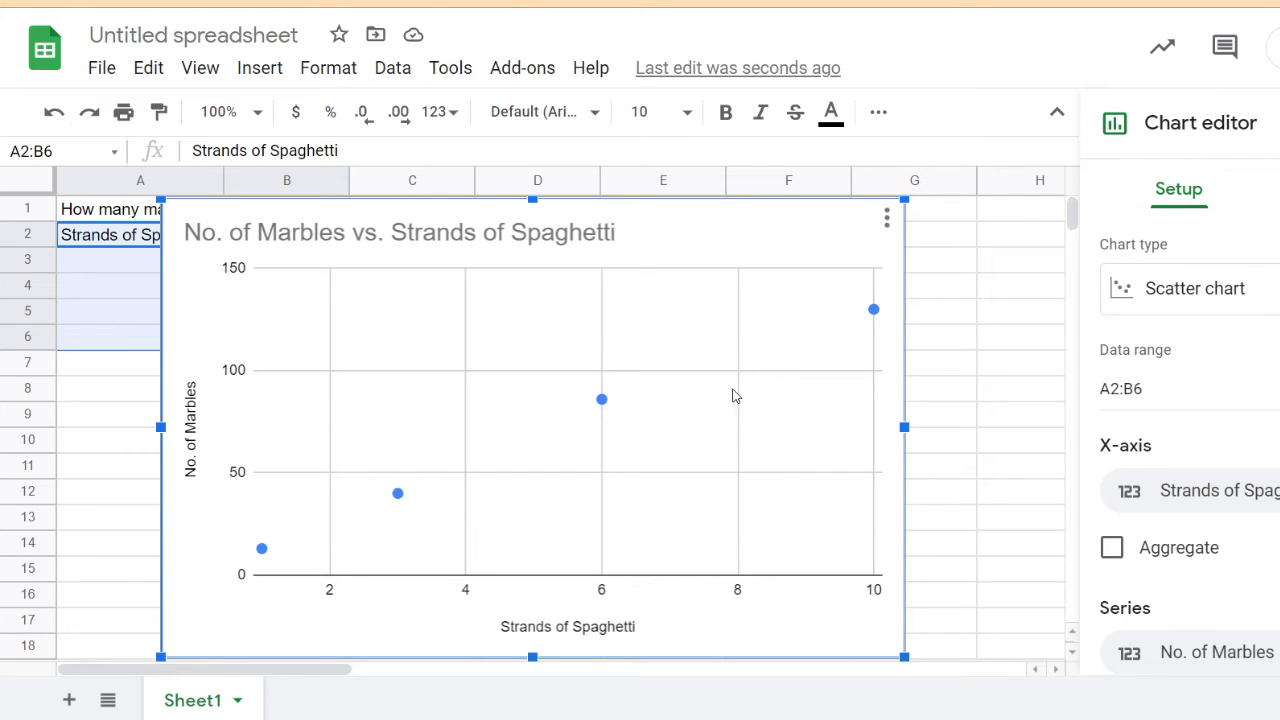
{"action": "left_click_drag", "start_coordinate": [775, 215], "coordinate": [995, 182]}
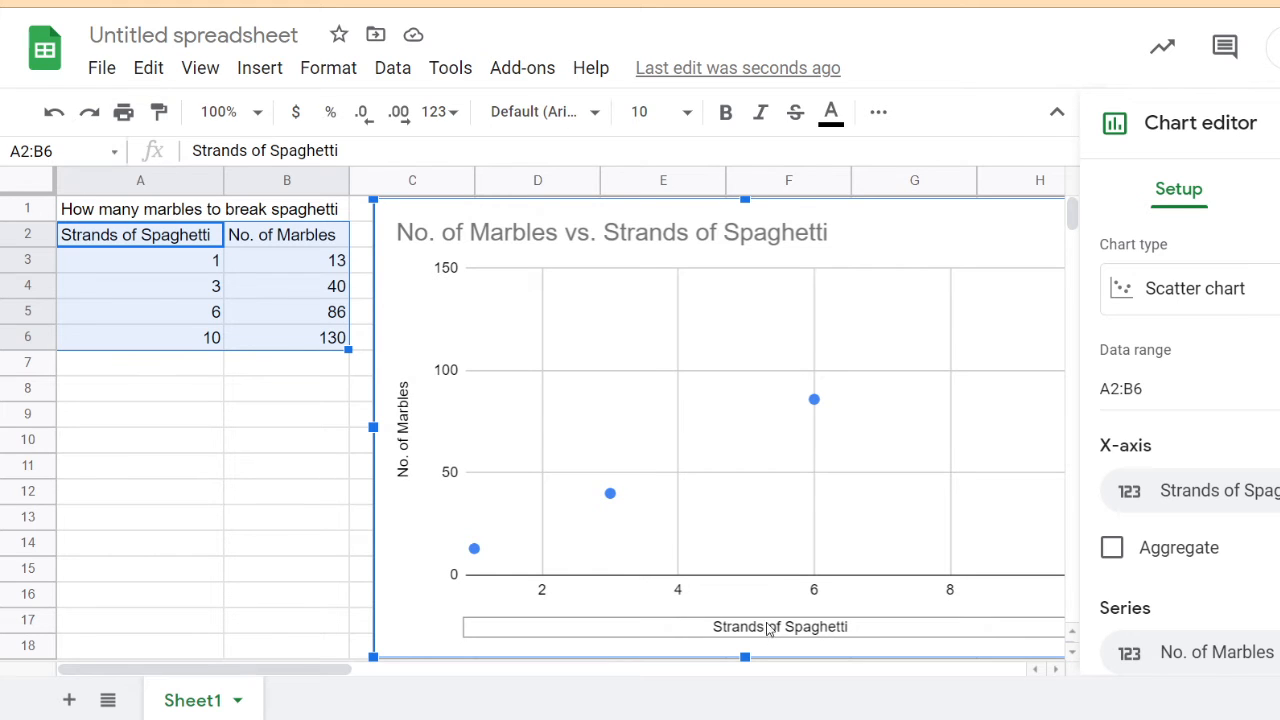
{"action": "left_click", "coordinate": [278, 245]}
{"action": "left_click", "coordinate": [304, 254]}
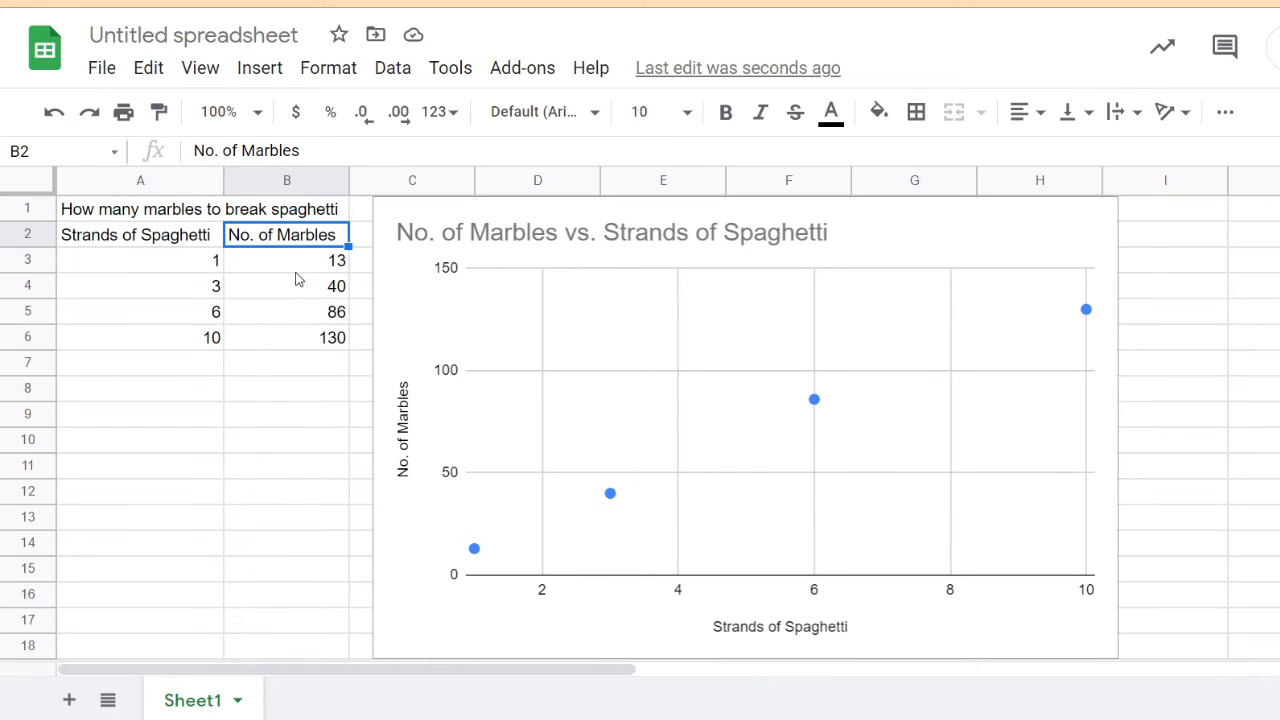
{"action": "left_click", "coordinate": [306, 292]}
{"action": "left_click", "coordinate": [313, 338]}
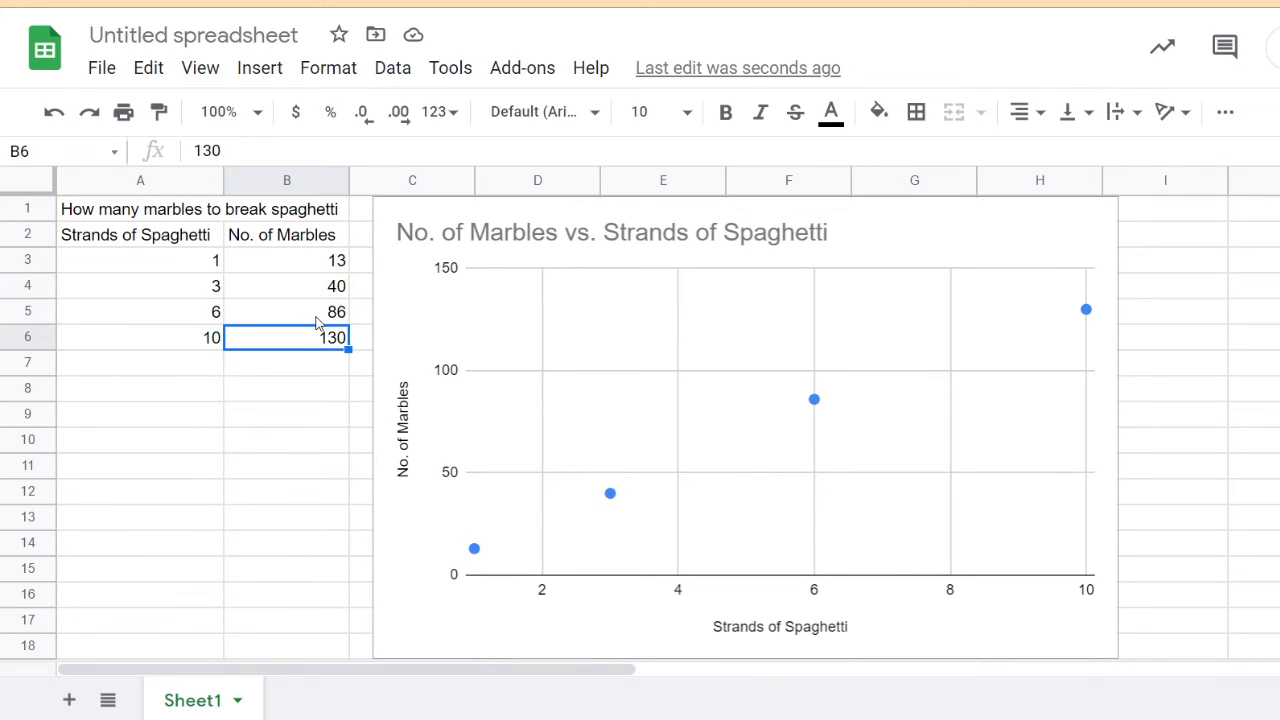
{"action": "left_click", "coordinate": [318, 320]}
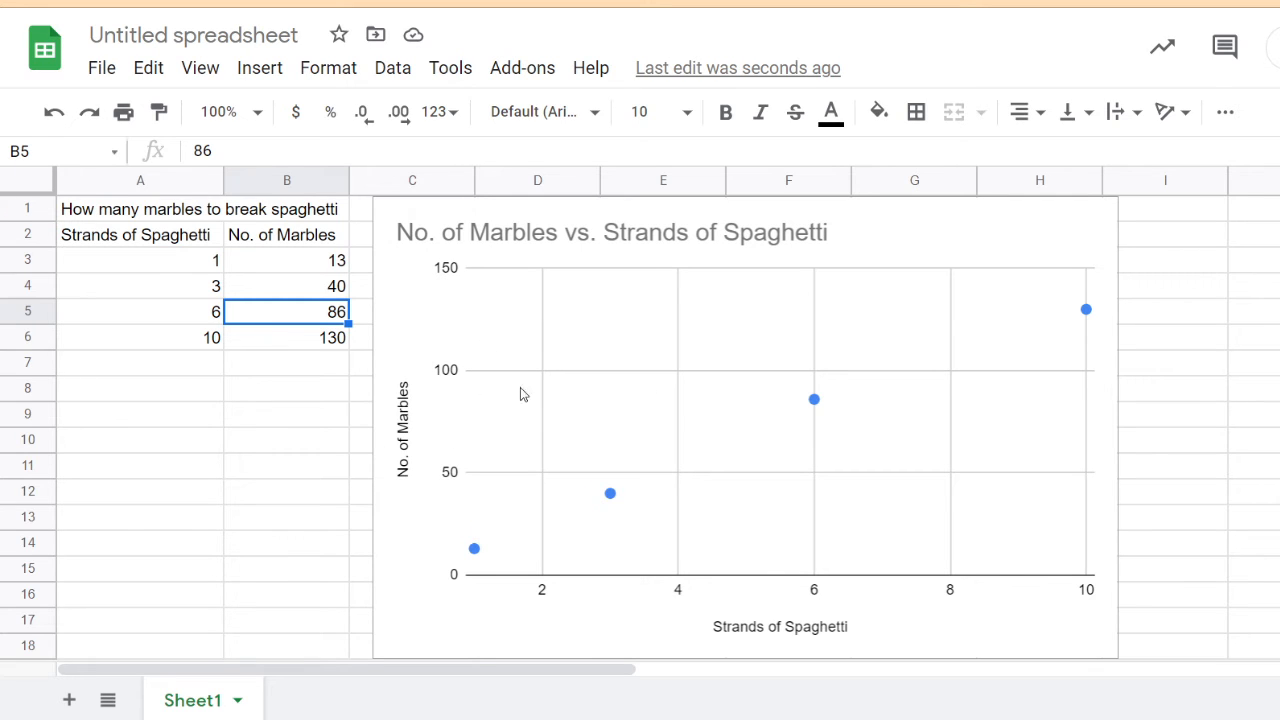
- Edit the chart to use the Scatter chart type and shift it slightly towards the data table
{"action": "left_click", "coordinate": [953, 262]}
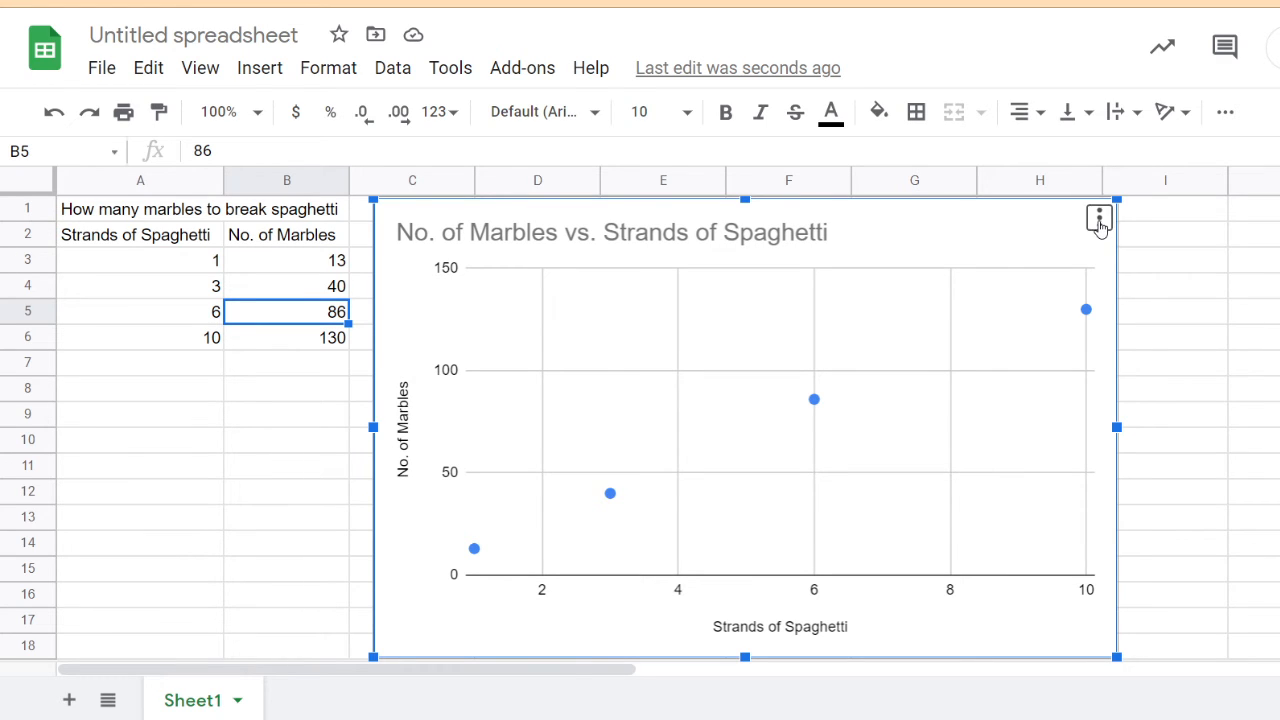
{"action": "left_click", "coordinate": [1099, 222]}
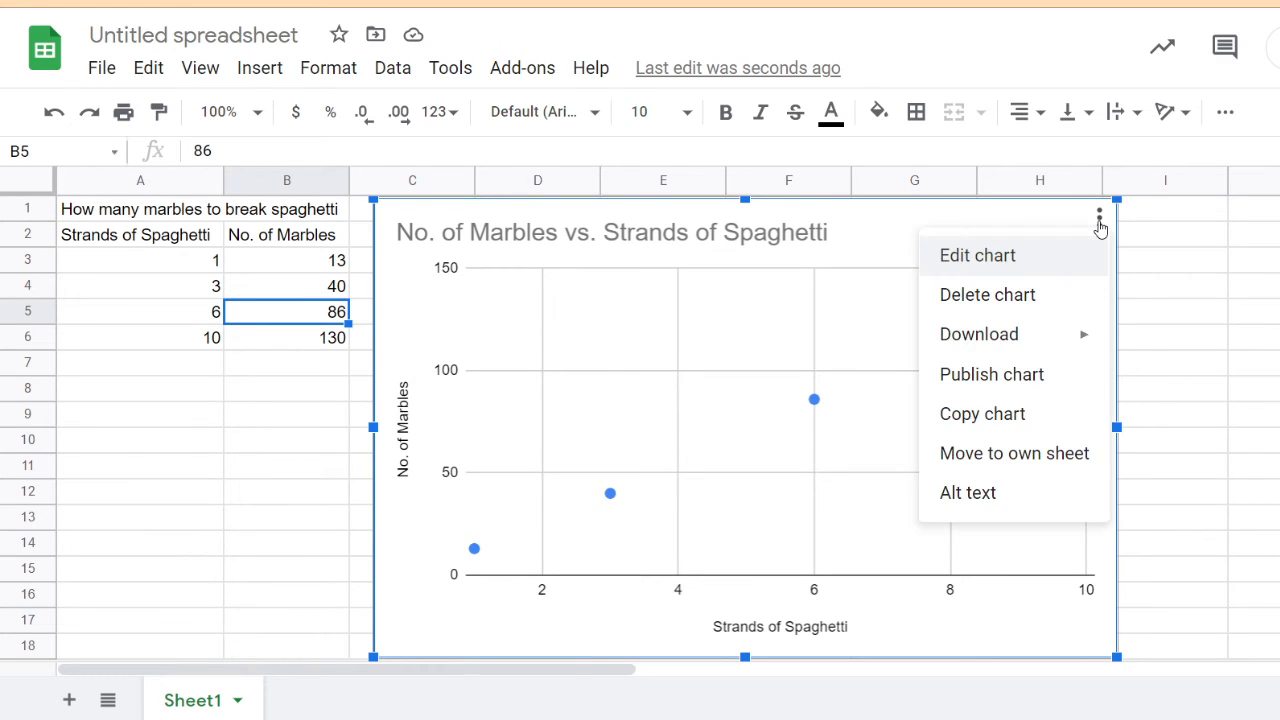
{"action": "left_click", "coordinate": [1036, 271]}
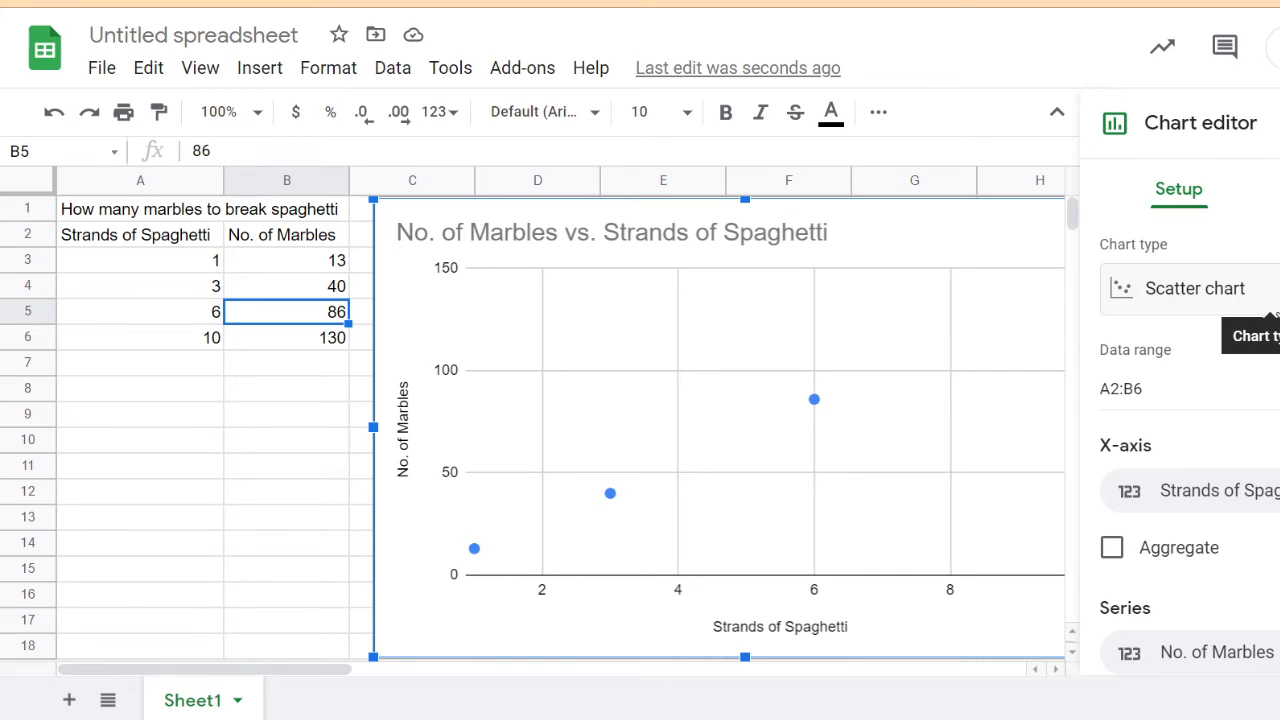
{"action": "left_click", "coordinate": [1262, 290]}
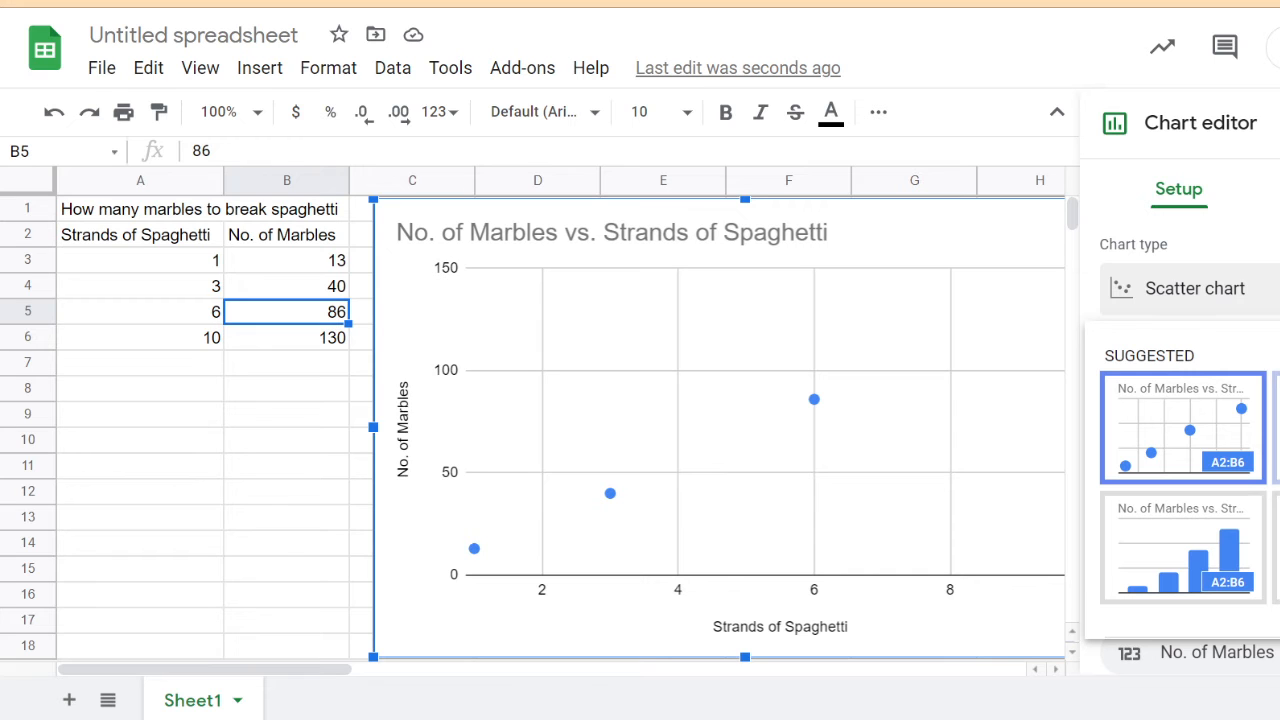
{"action": "scroll", "coordinate": [1275, 318], "scroll_direction": "down", "scroll_amount": 10}
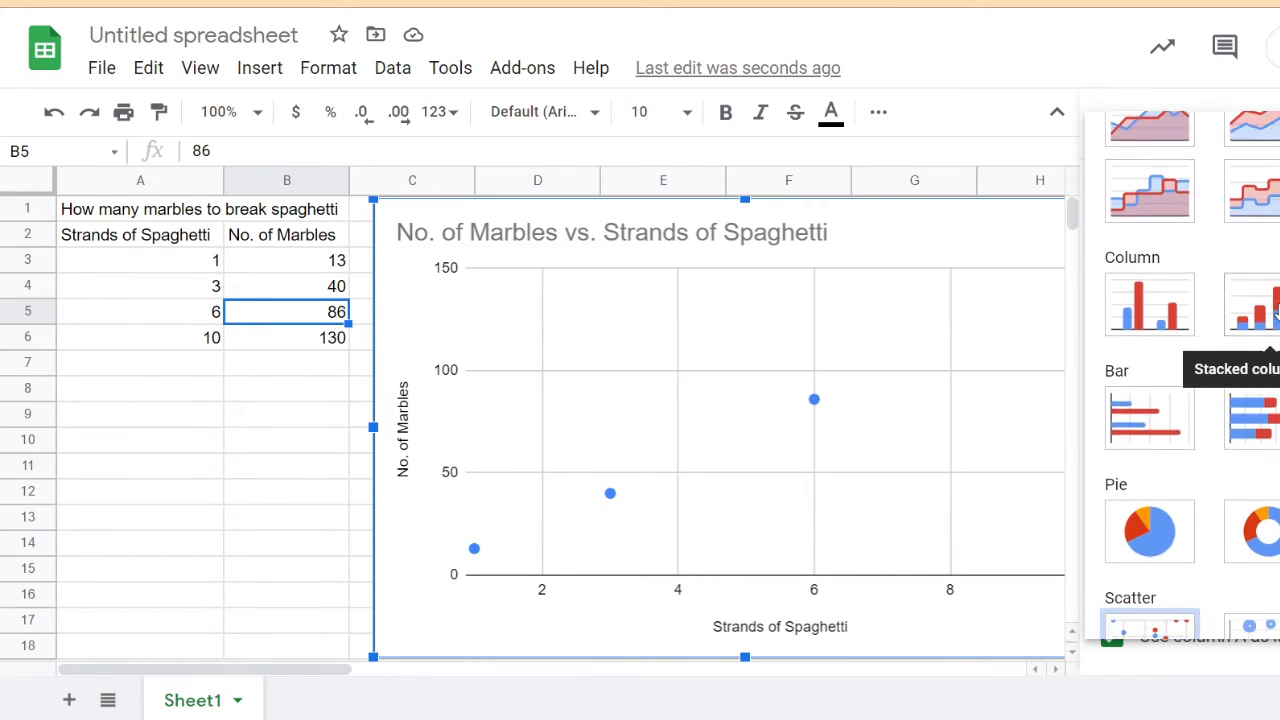
{"action": "scroll", "coordinate": [1275, 318], "scroll_direction": "down", "scroll_amount": 5}
{"action": "scroll", "coordinate": [1275, 318], "scroll_direction": "up", "scroll_amount": 2}
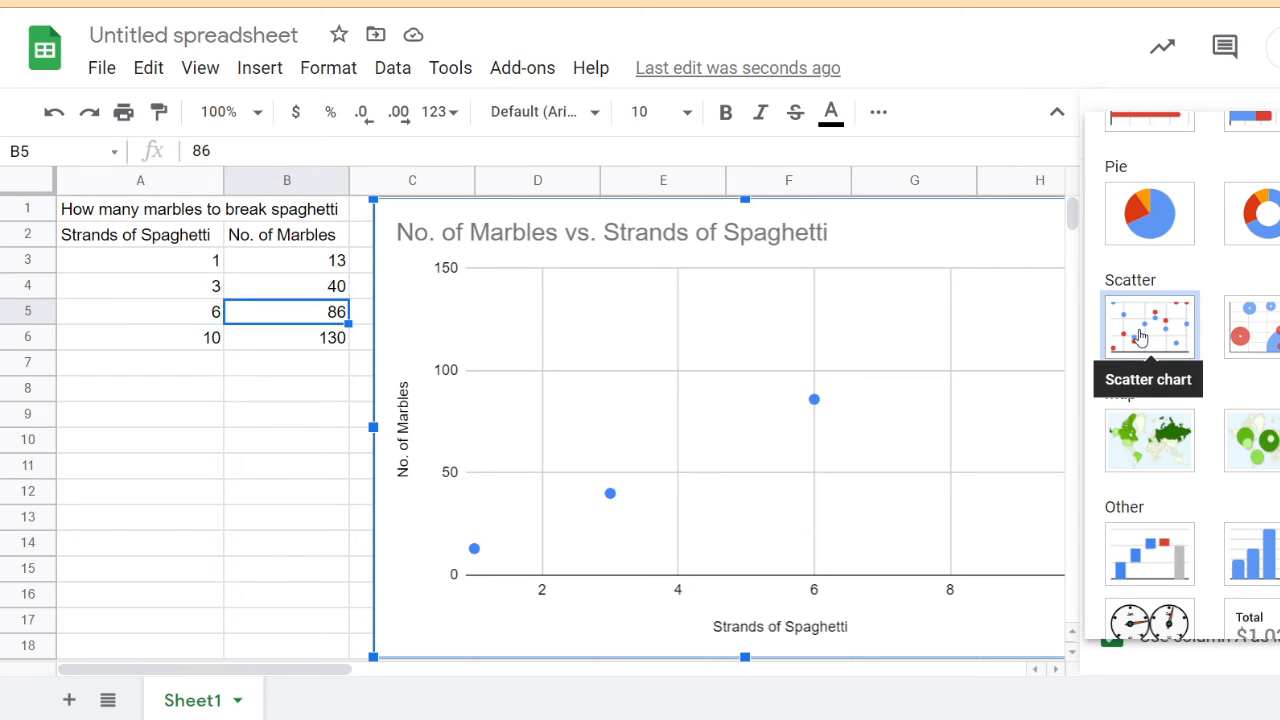
{"action": "left_click", "coordinate": [1141, 338]}
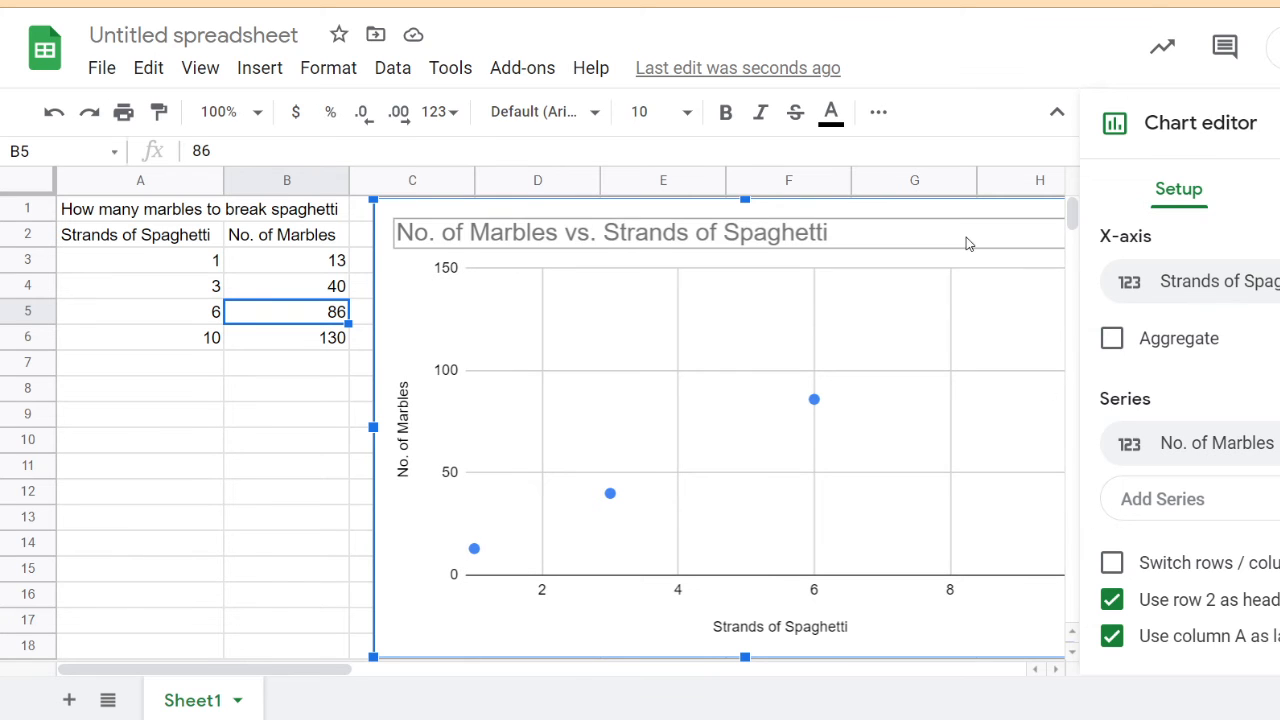
{"action": "left_click_drag", "start_coordinate": [870, 215], "coordinate": [600, 222]}
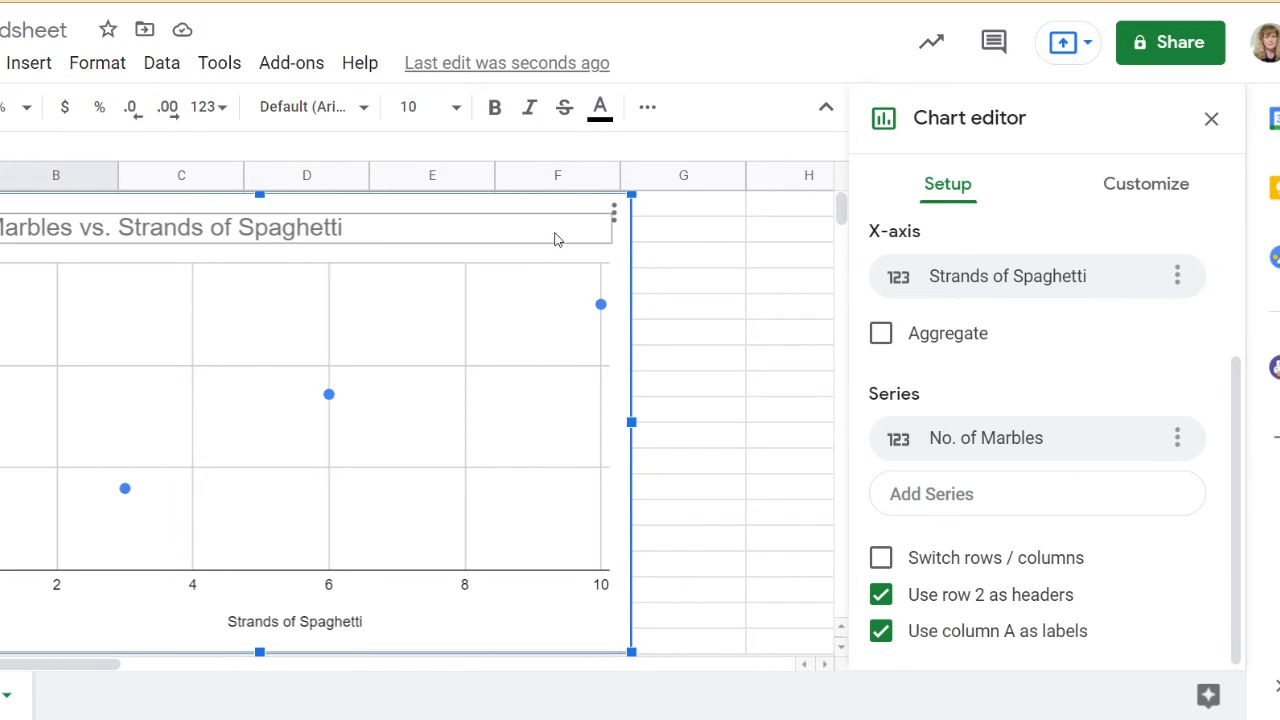
{"action": "left_click_drag", "start_coordinate": [561, 197], "coordinate": [766, 203]}
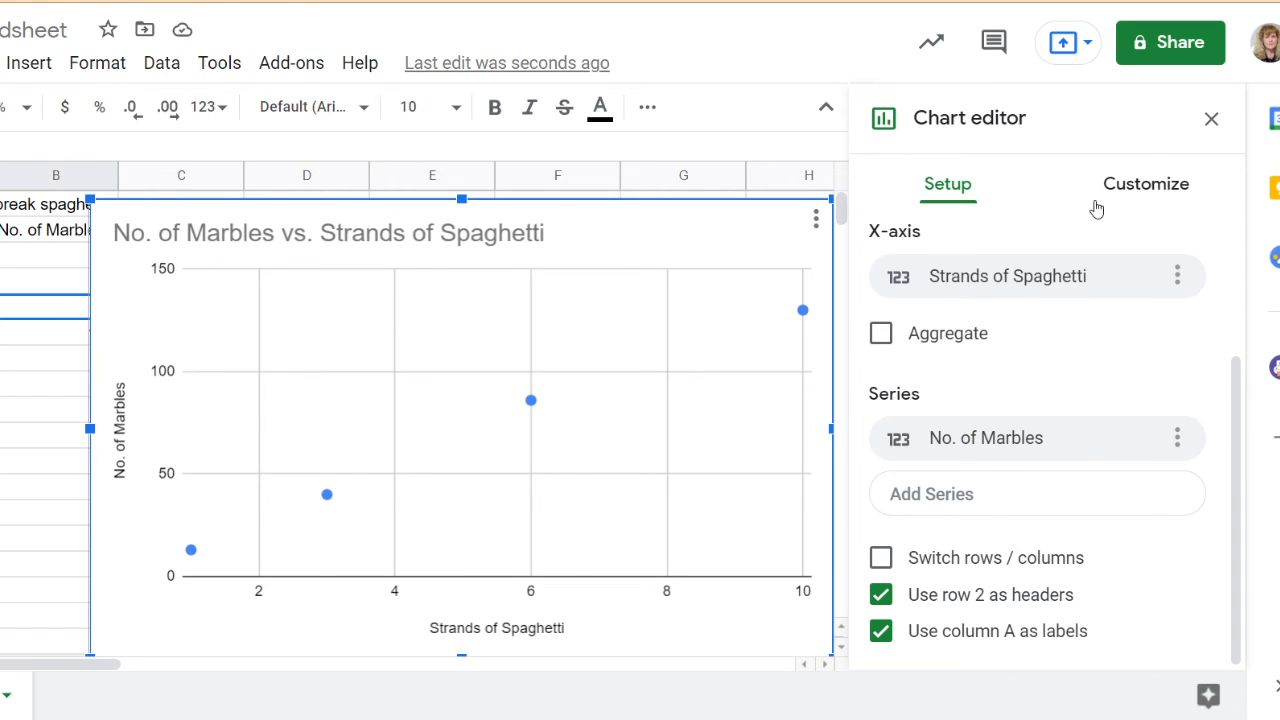
- Add a trendline to the No. of Marbles series of the scatter chart
{"action": "left_click", "coordinate": [1141, 186]}
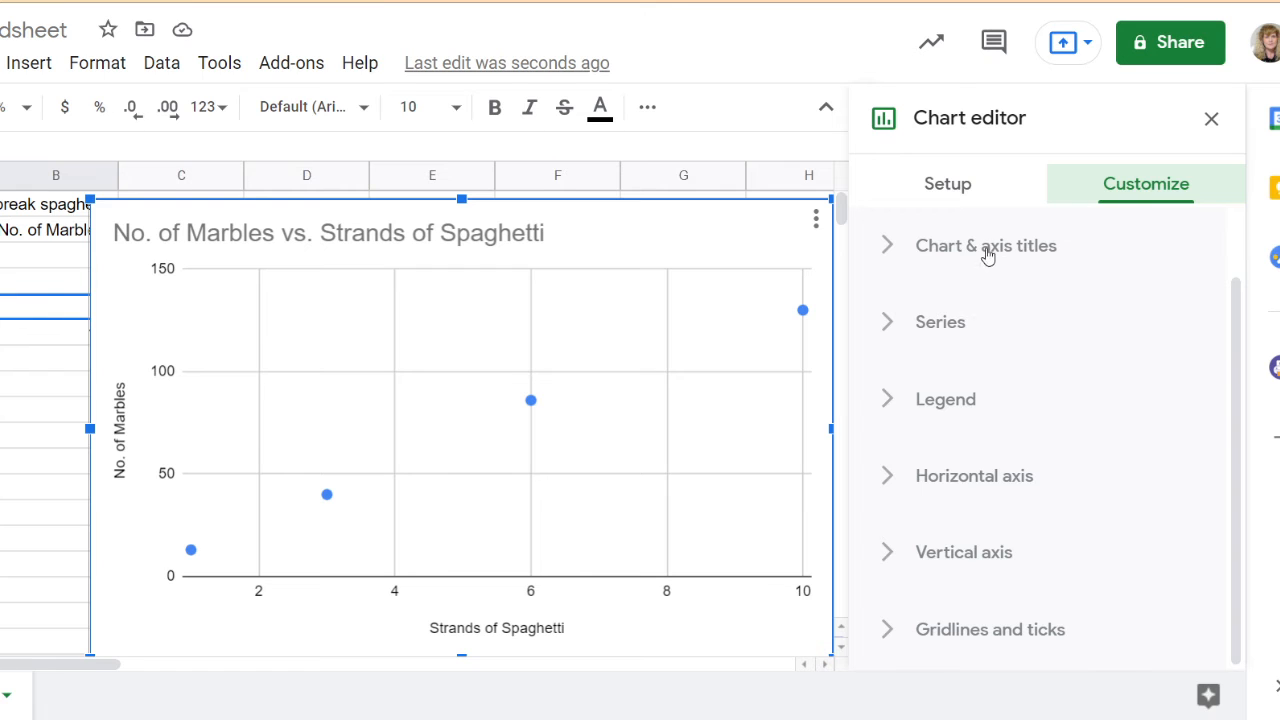
{"action": "left_click", "coordinate": [938, 325]}
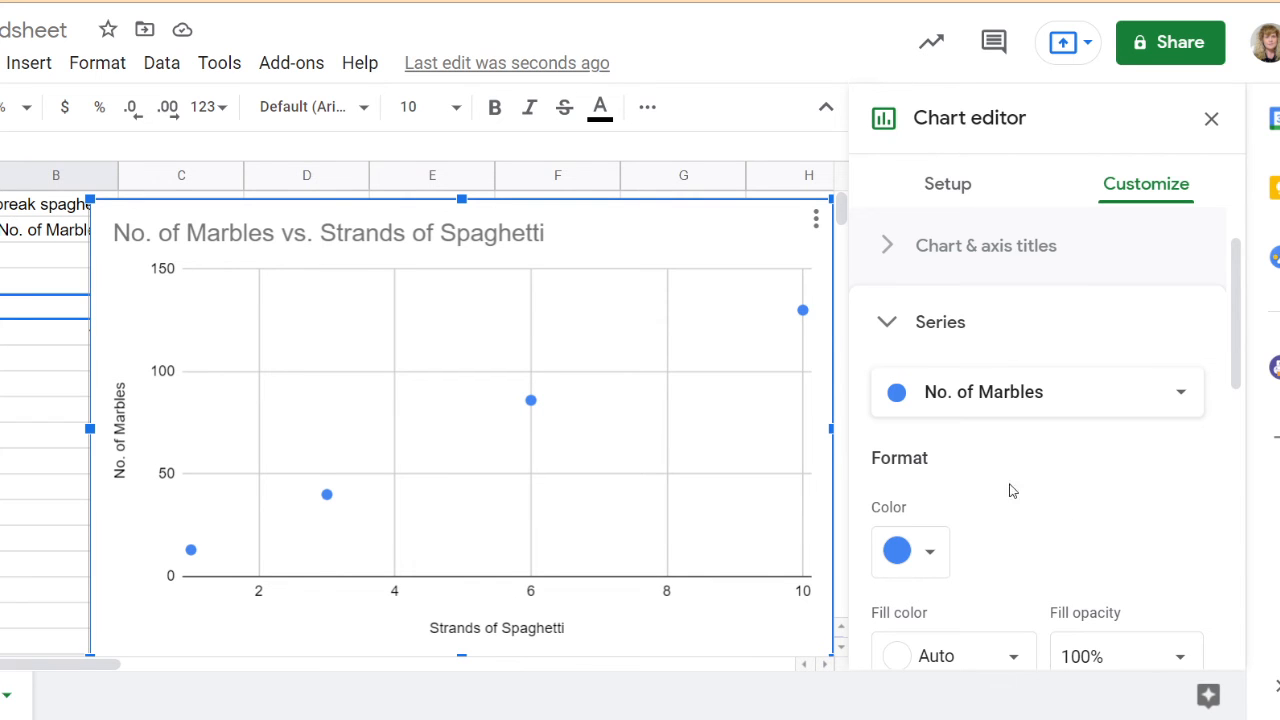
{"action": "scroll", "coordinate": [918, 415], "scroll_direction": "down", "scroll_amount": 5}
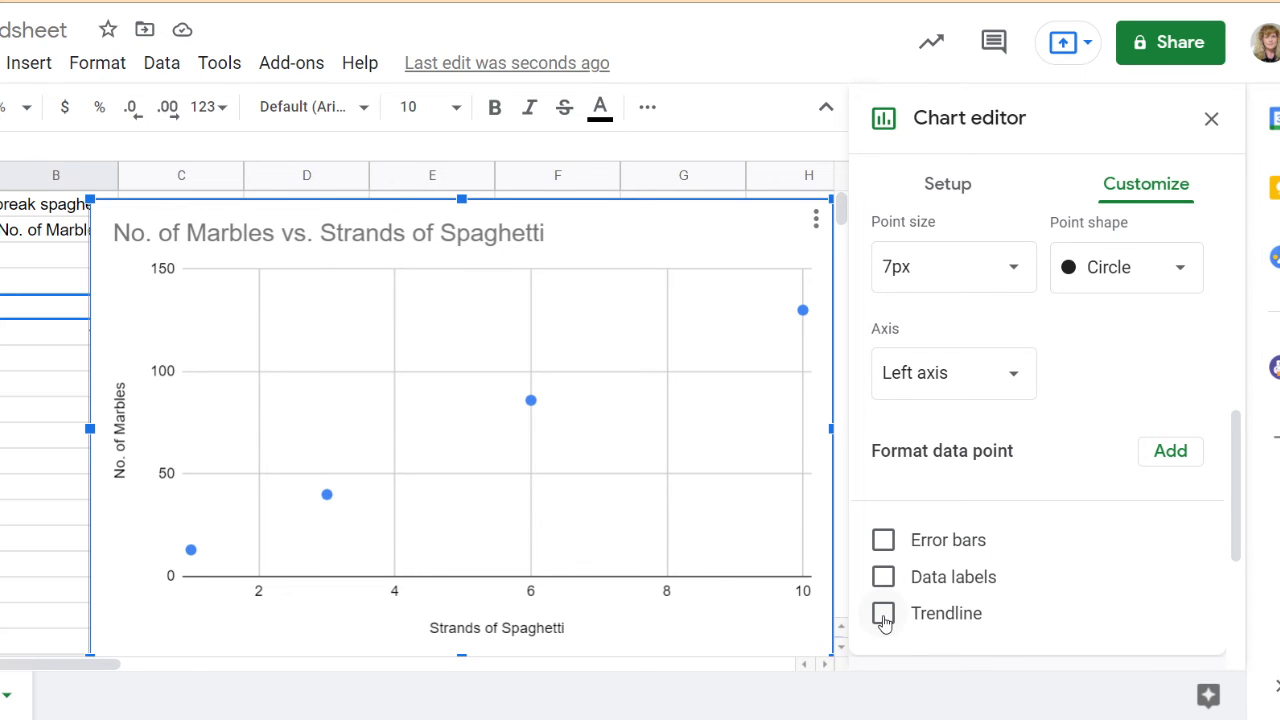
{"action": "left_click", "coordinate": [883, 614]}
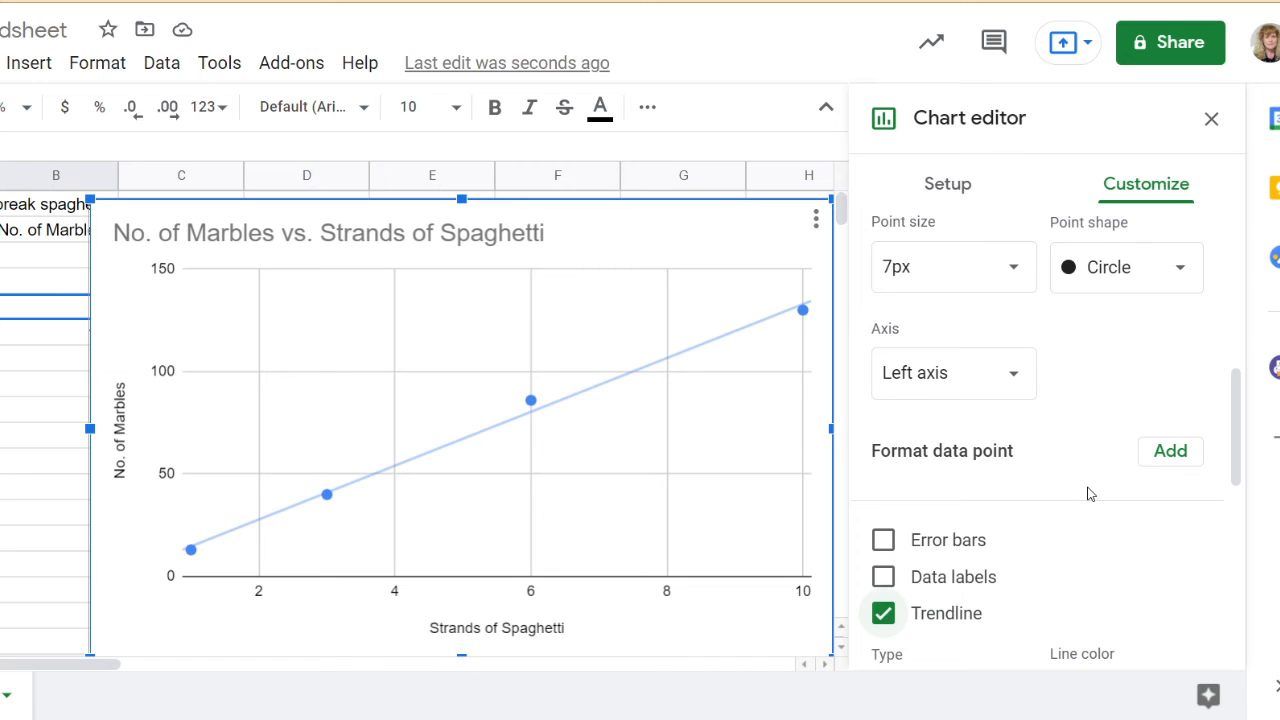
- Set the trendline's label to Use Equation
{"action": "scroll", "coordinate": [1088, 496], "scroll_direction": "down", "scroll_amount": 3}
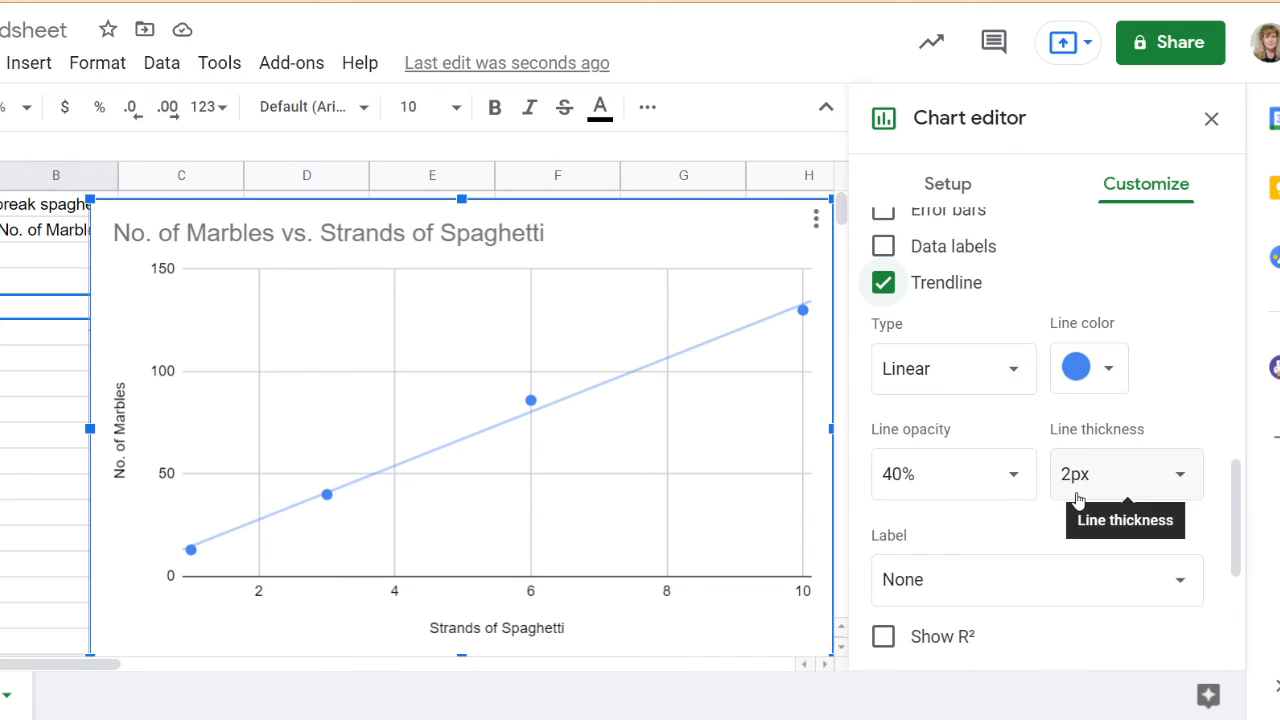
{"action": "scroll", "coordinate": [1078, 500], "scroll_direction": "down", "scroll_amount": 3}
{"action": "left_click", "coordinate": [980, 428]}
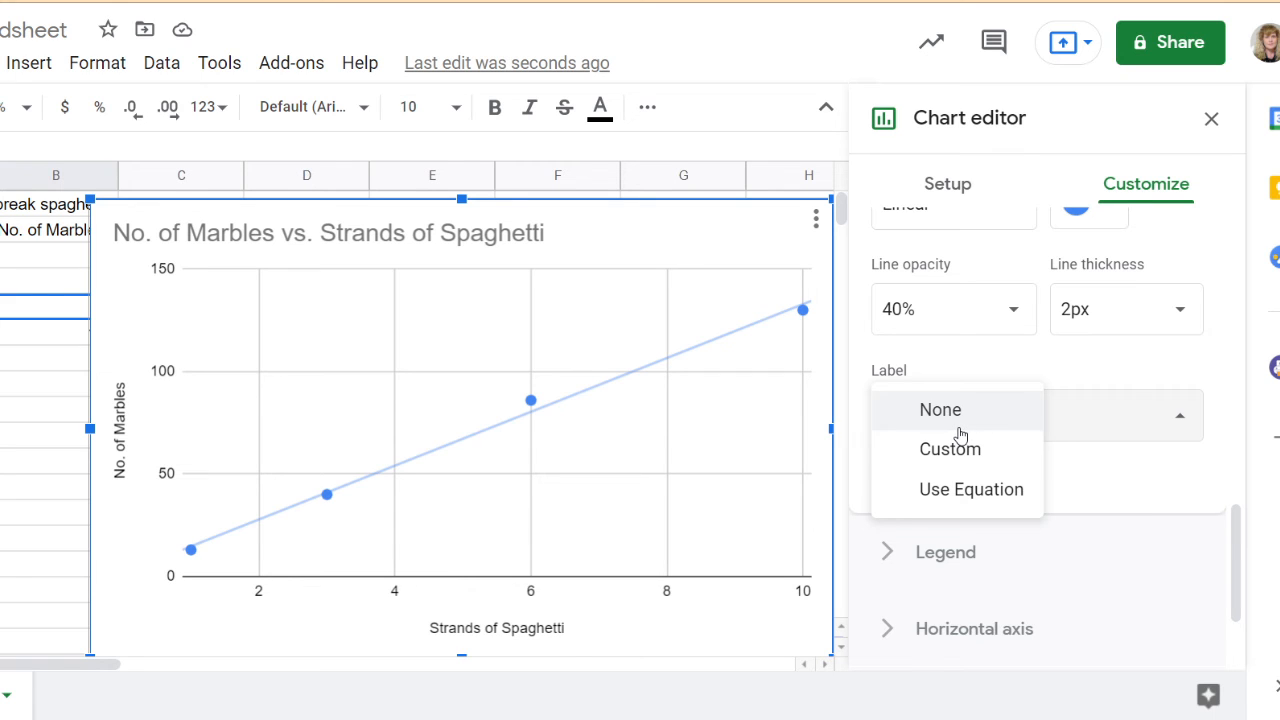
{"action": "left_click", "coordinate": [977, 497]}
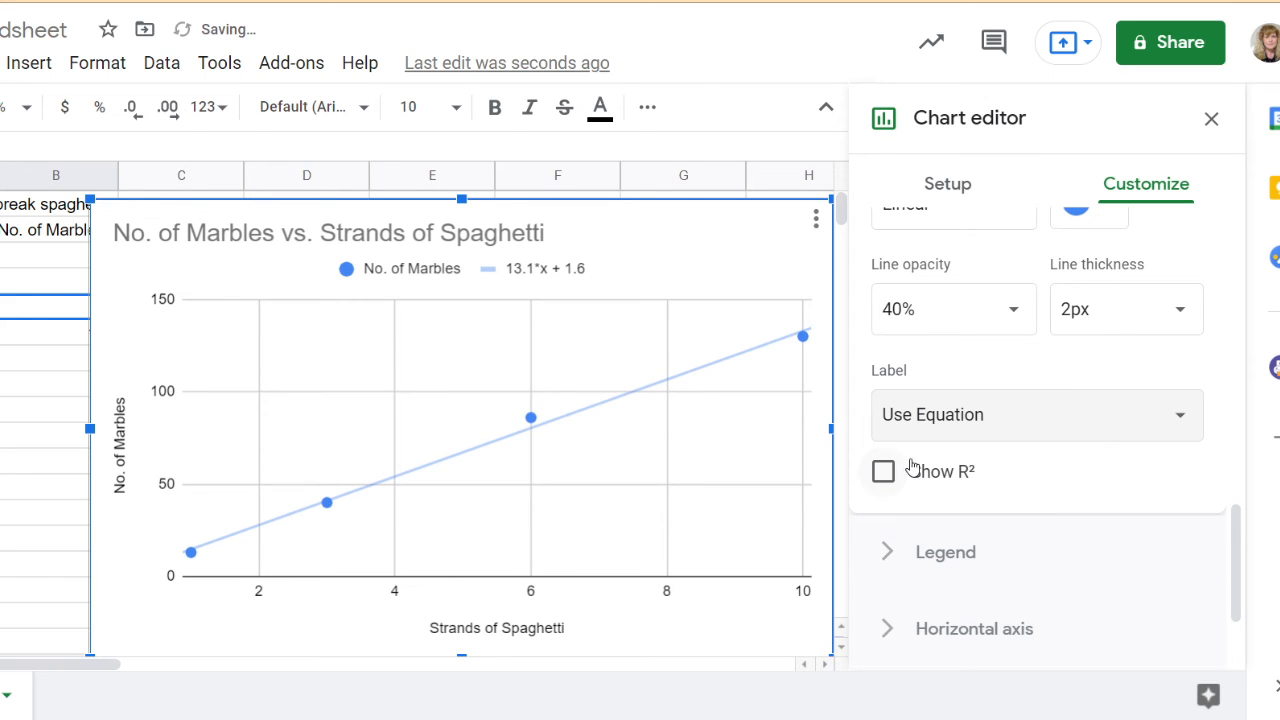